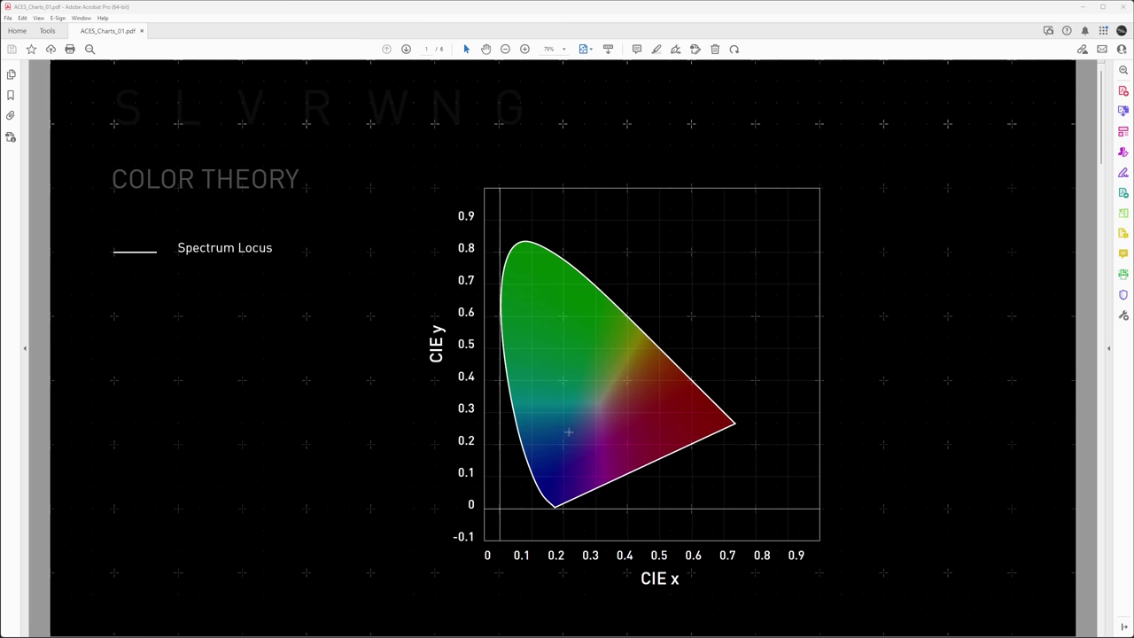
Advance the PDF to page 2, where the CIE chart shows the Rec. 709 / sRGB gamut
key("Right")
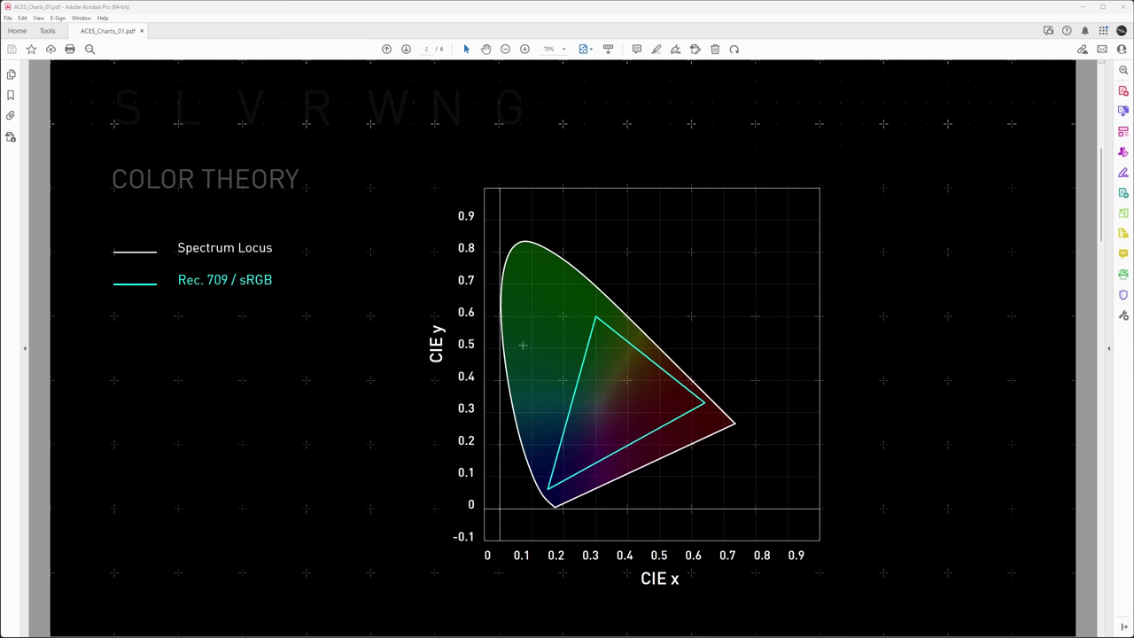
Advance to page 3, which adds the red ACES 2065-1 gamut triangle
key("Right")
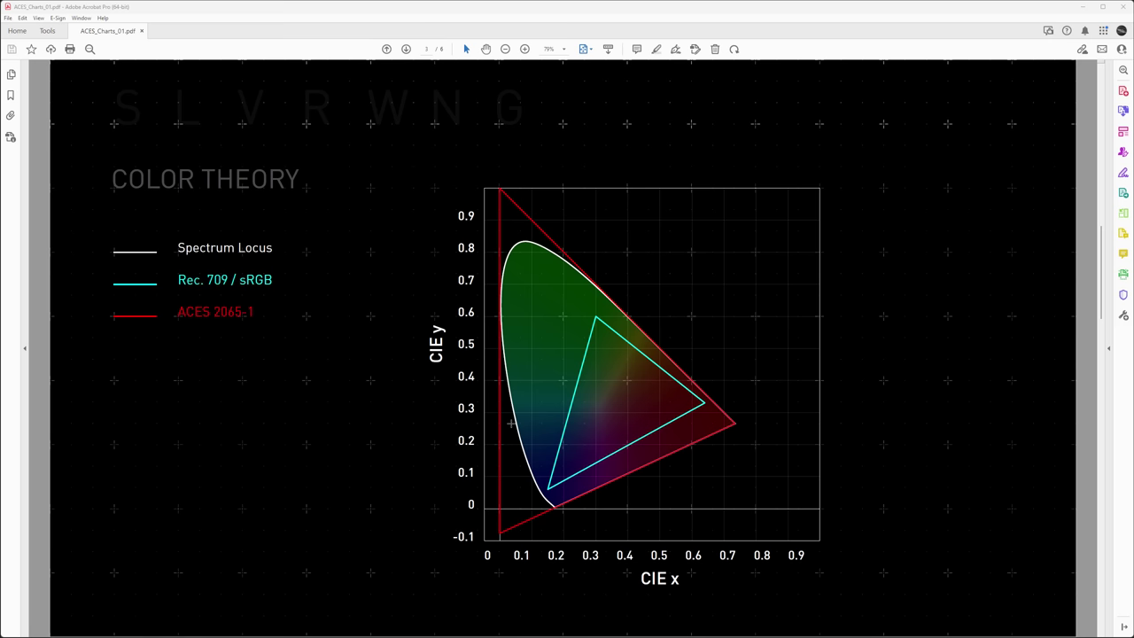
Advance to the next slide, which adds the ACEScg gamut to the CIE chart
key("Right")
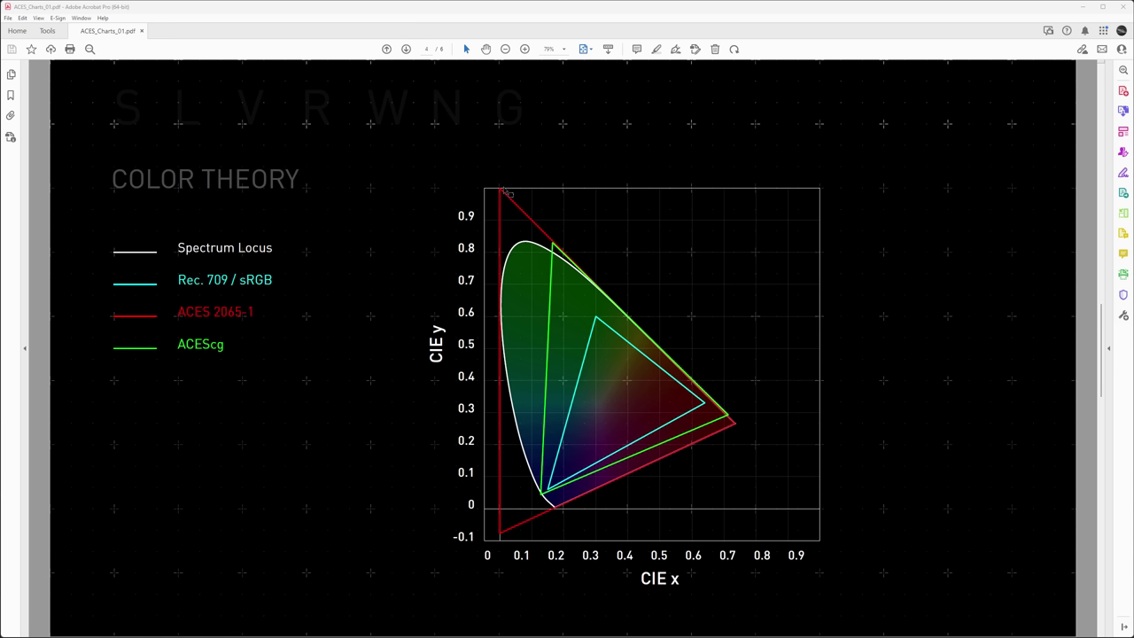
Step past the gamut-arrows slide to the ACES WORKFLOW diagram on page 6
key("Right")
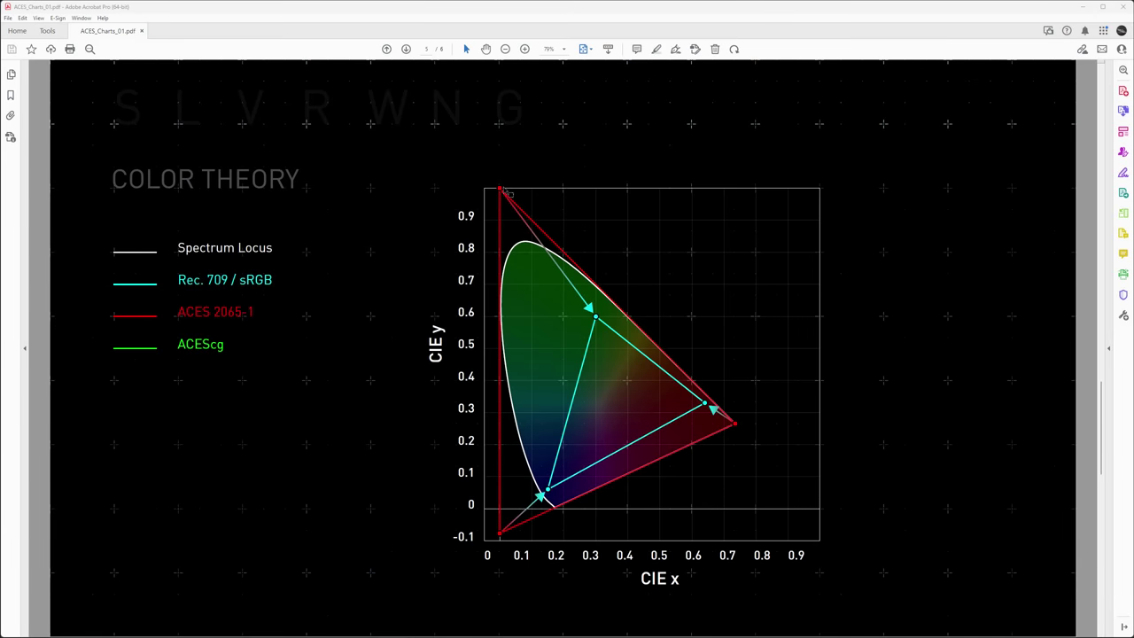
key("Right")
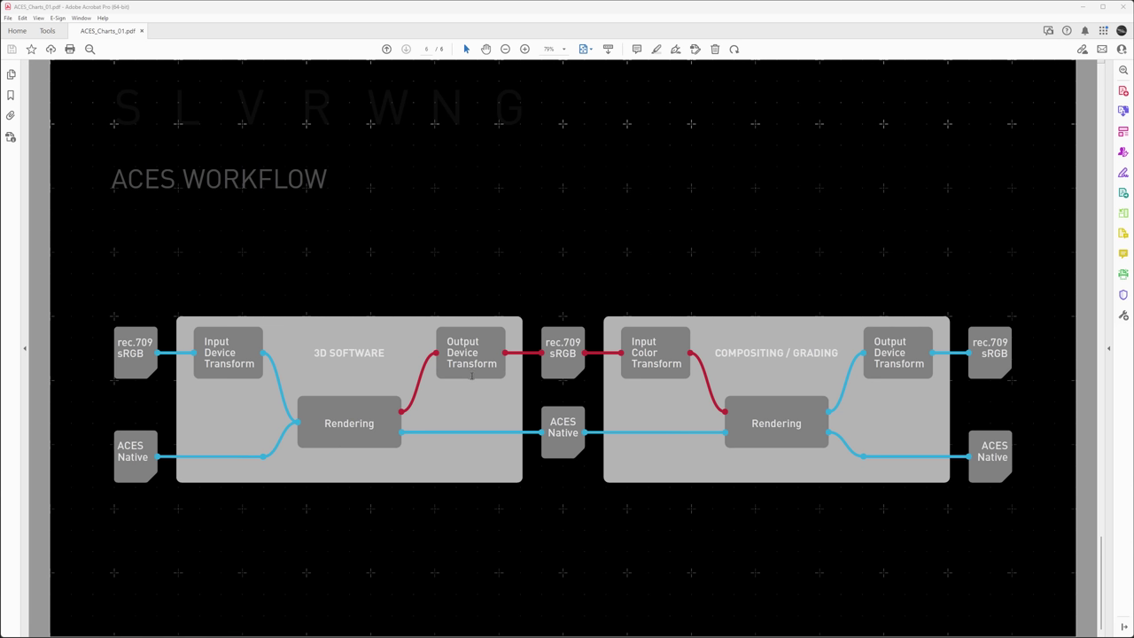
Scroll the PDF up and back down to the ACES WORKFLOW diagram slide
scroll(472, 376, "up", 2)
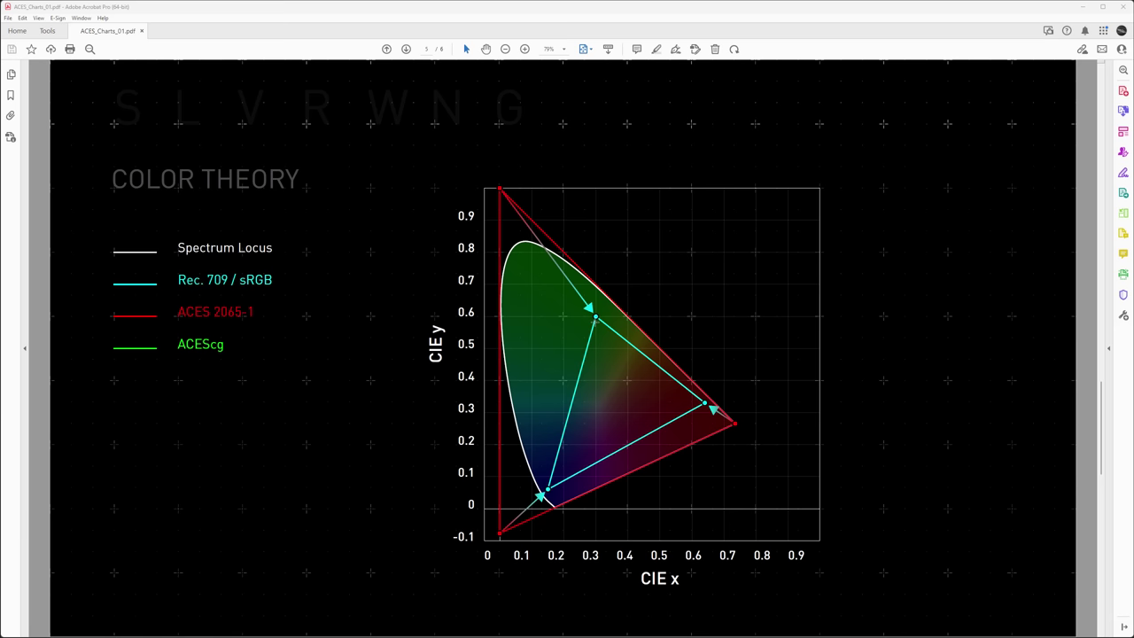
scroll(595, 317, "down", 2)
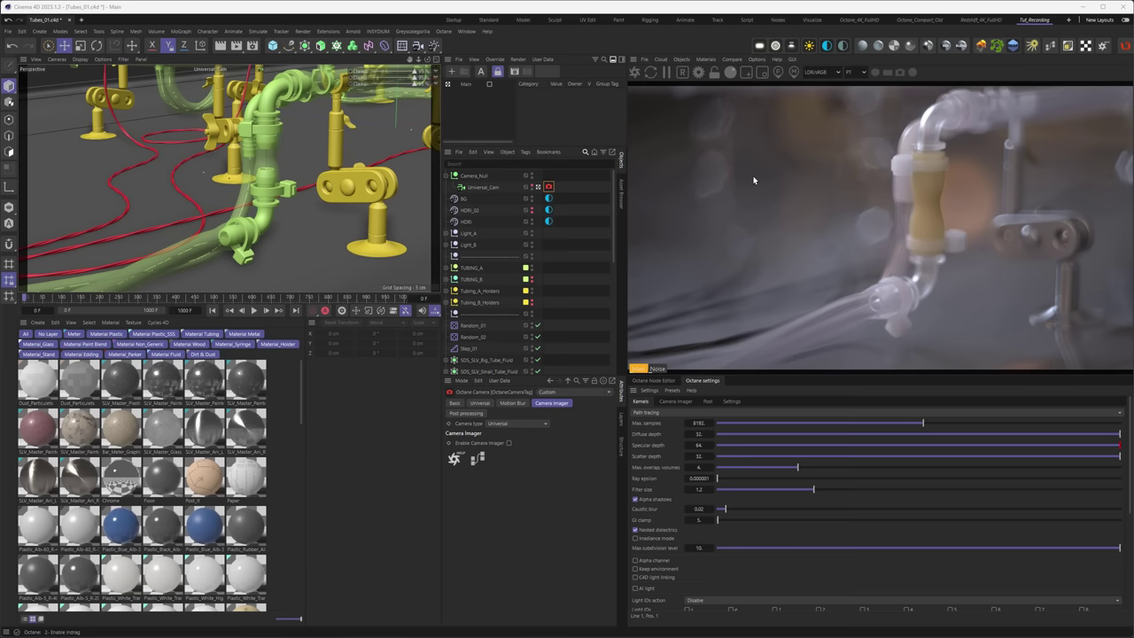
Turn on ACES tone mapping in the Octane Camera Imager and enable the camera tag's imager with ACES
left_click(676, 402)
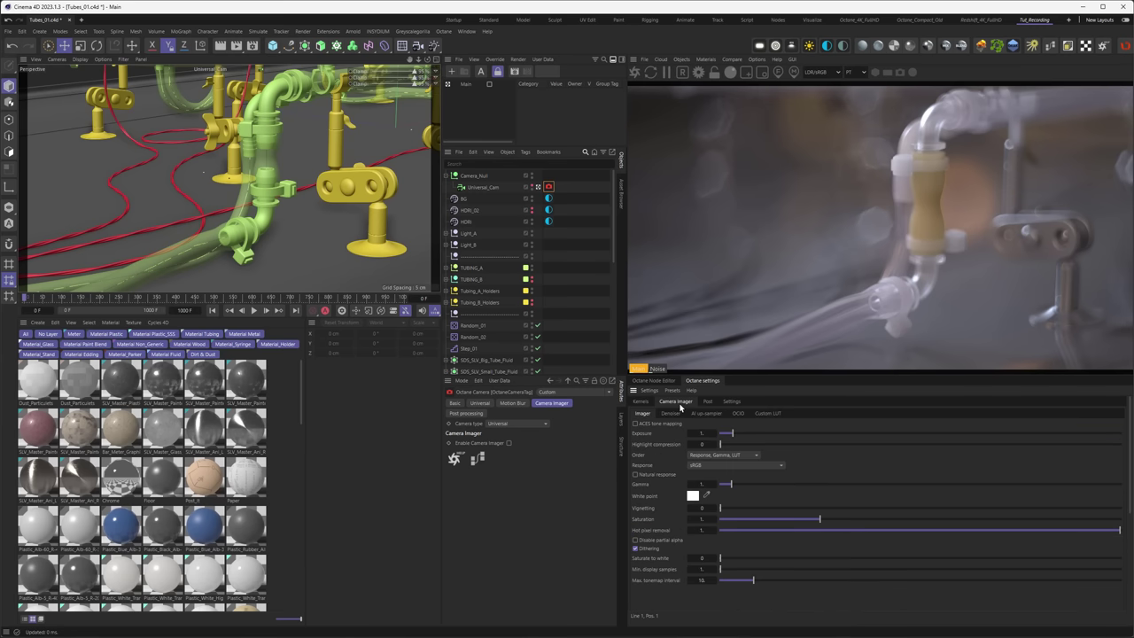
left_click(644, 426)
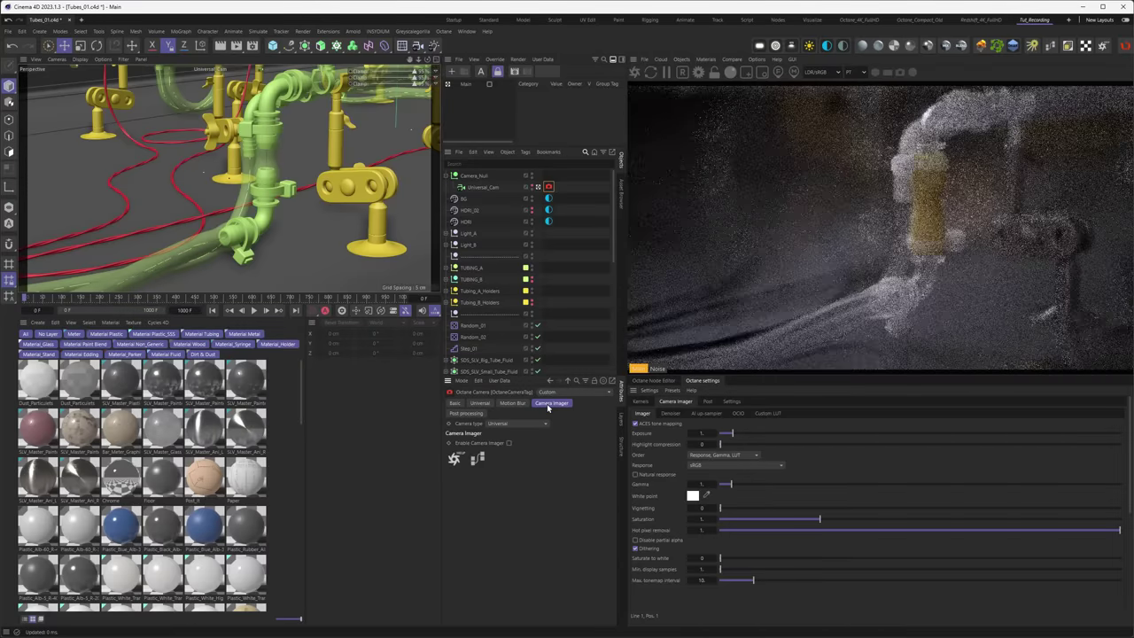
left_click(509, 443)
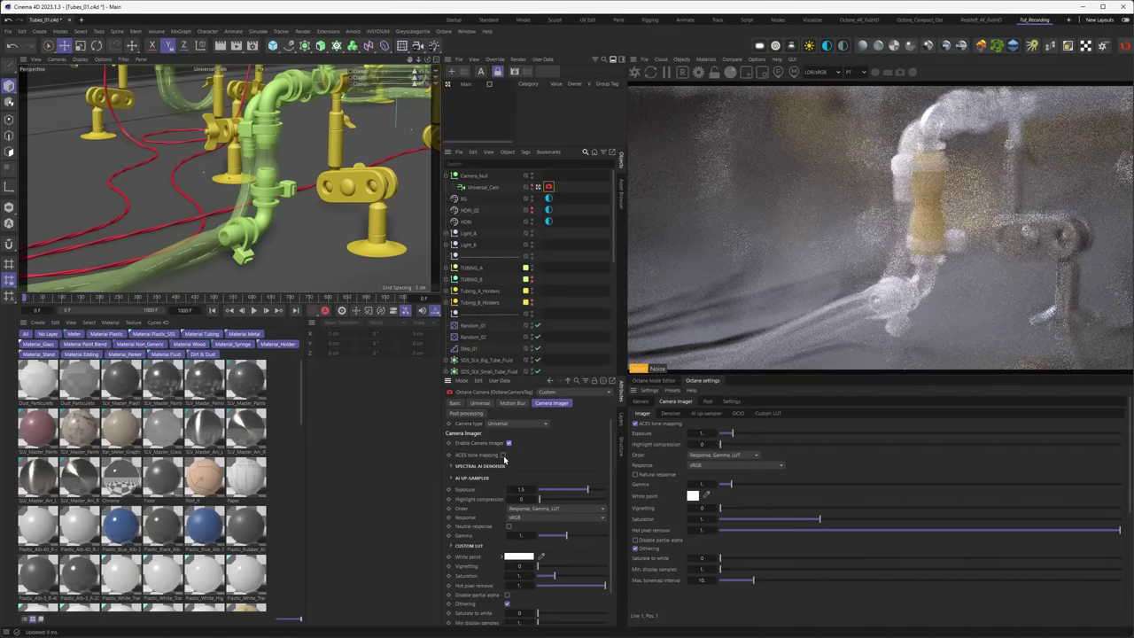
left_click(503, 455)
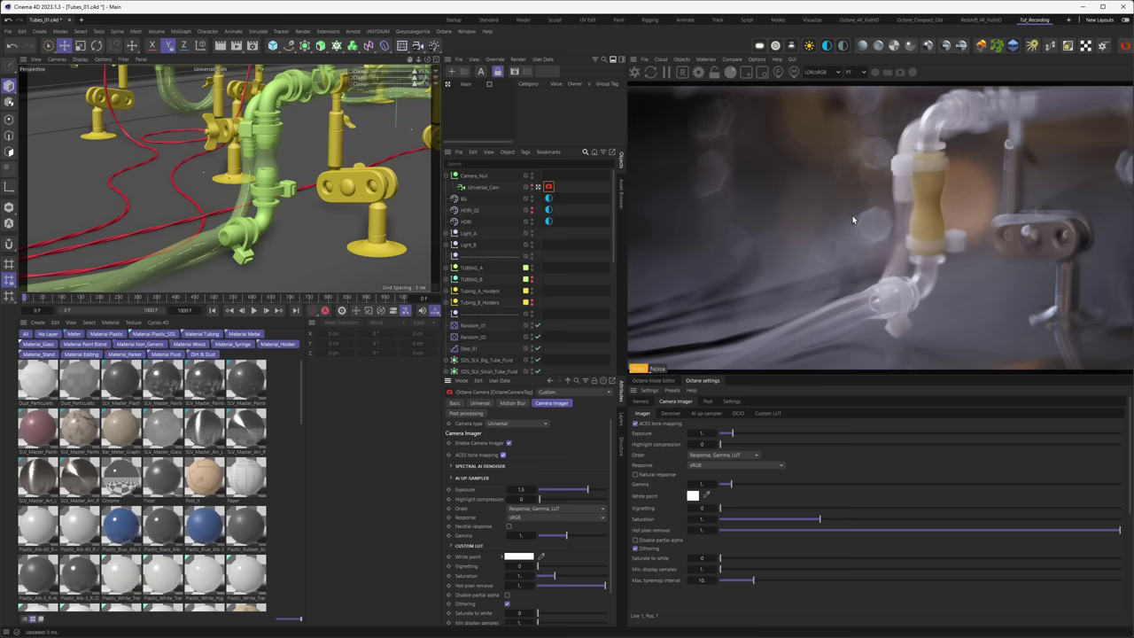
Enable the Octane Render AOV group, saving beauty as separate non-multilayer files with DWAB compression
left_click(256, 49)
left_click_drag(429, 41, 723, 136)
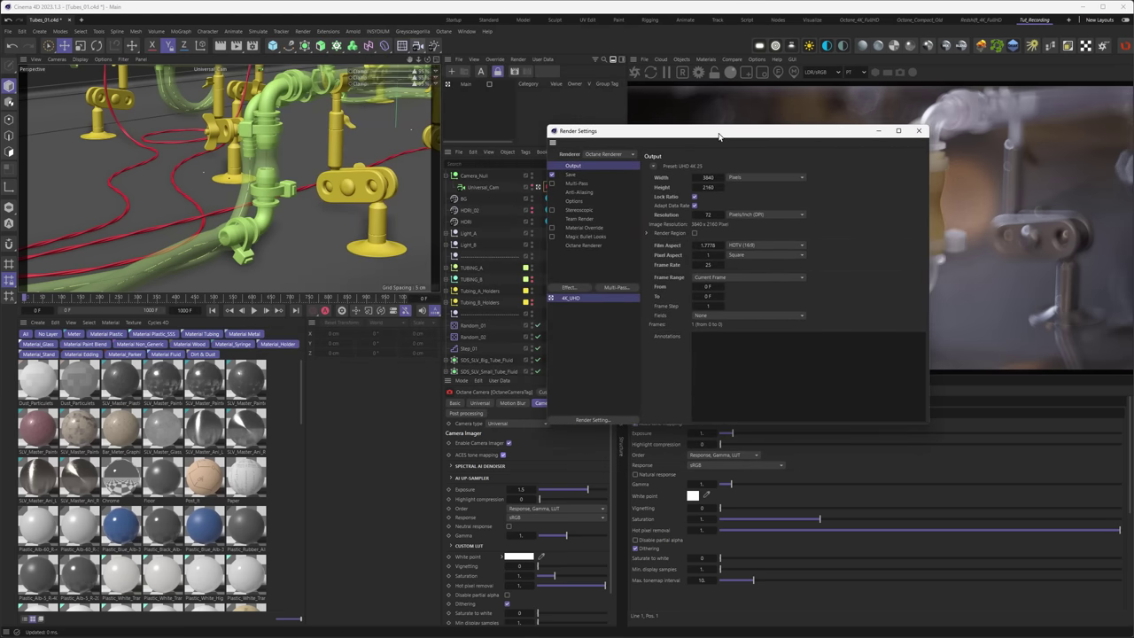
left_click(595, 246)
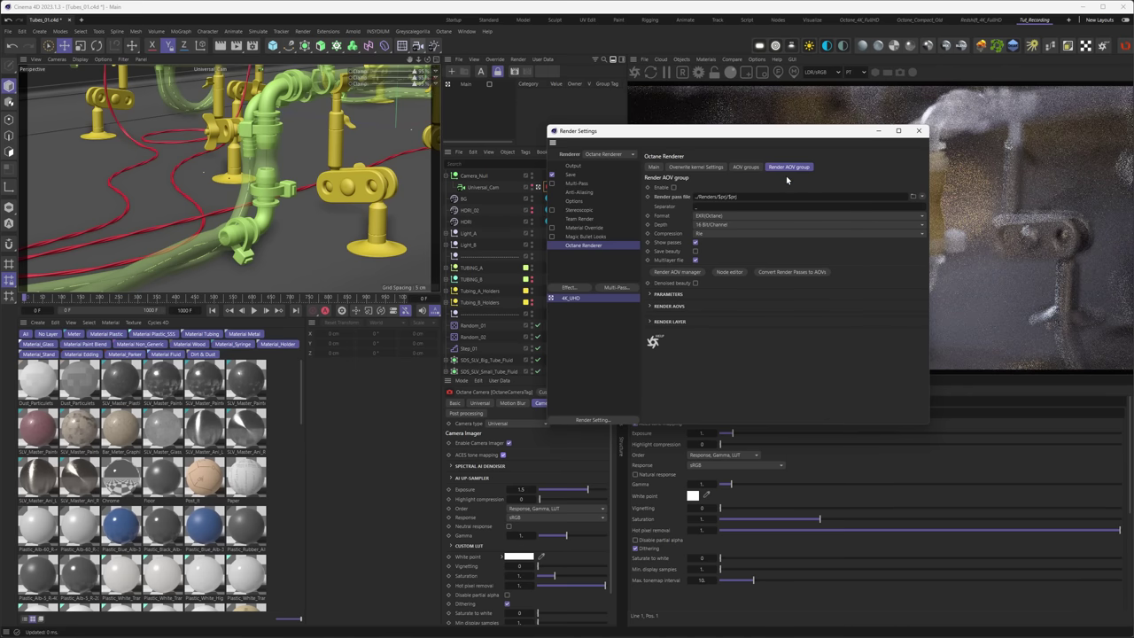
left_click(674, 188)
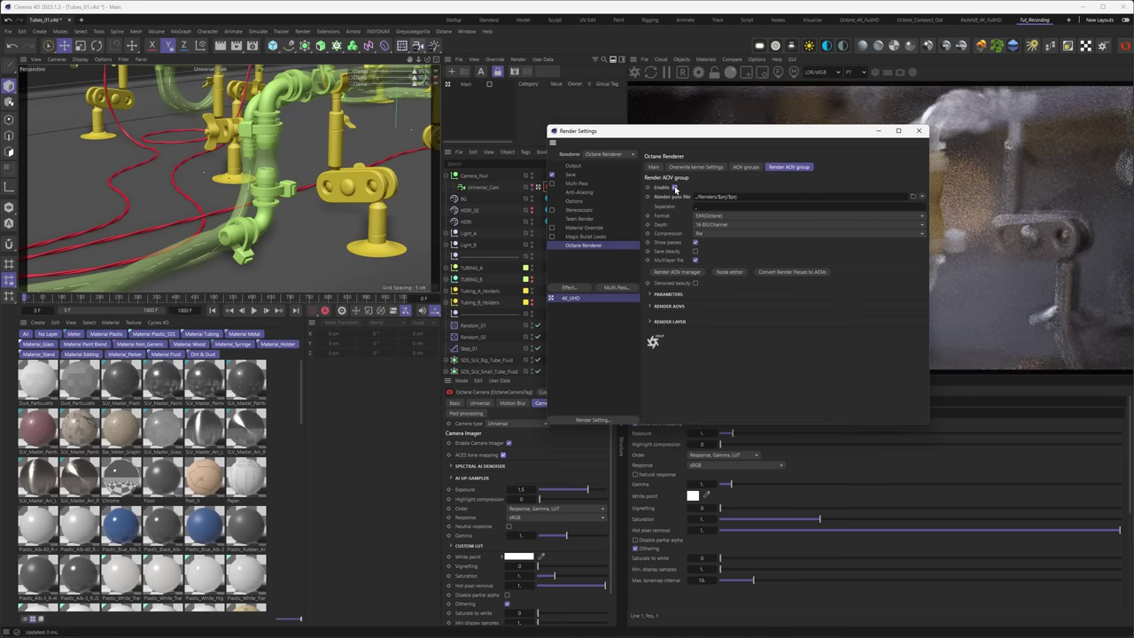
left_click(694, 251)
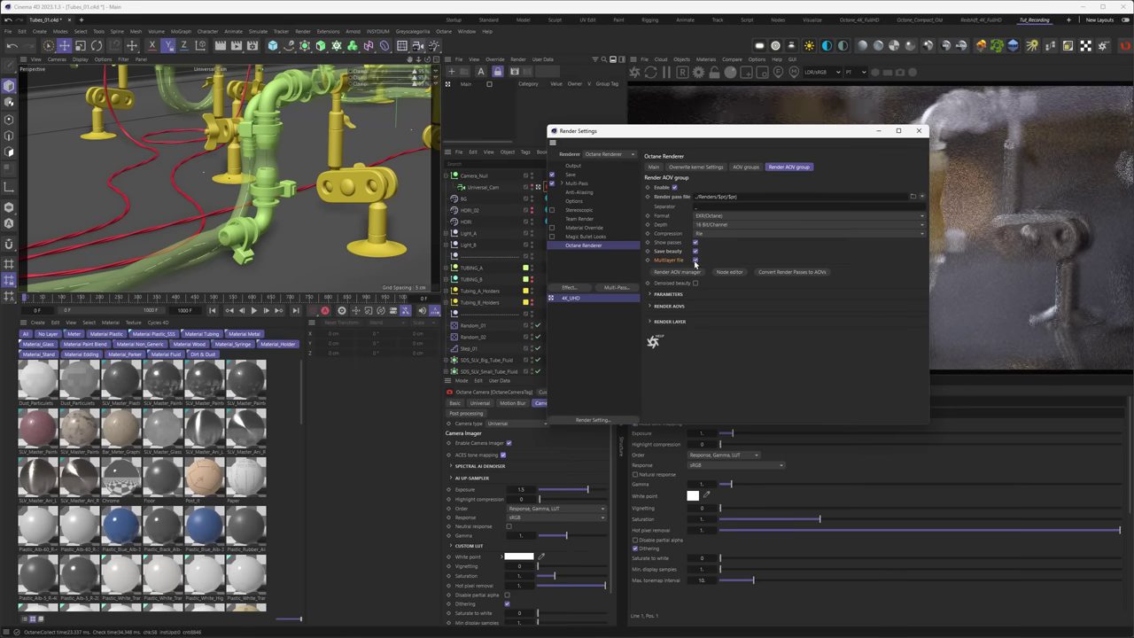
left_click(695, 260)
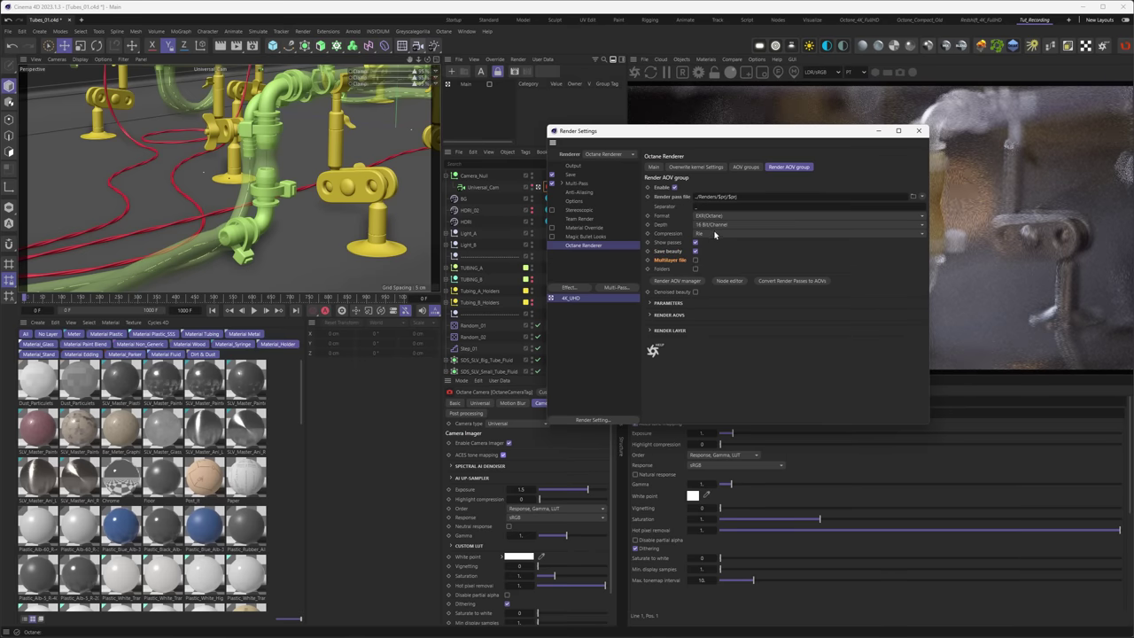
left_click(715, 234)
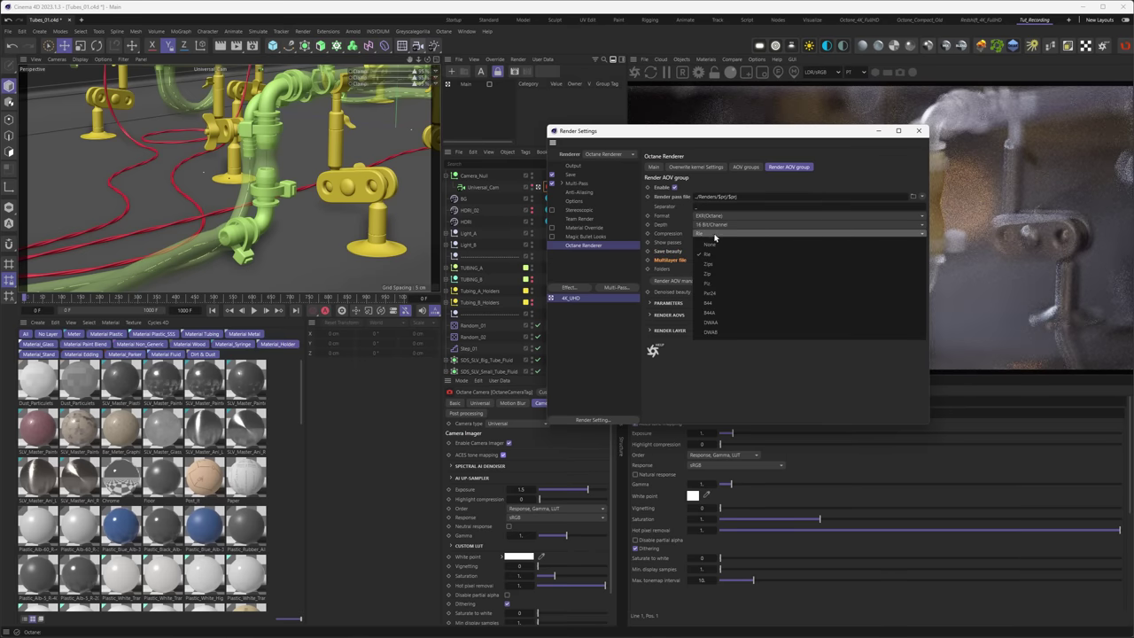
left_click(716, 332)
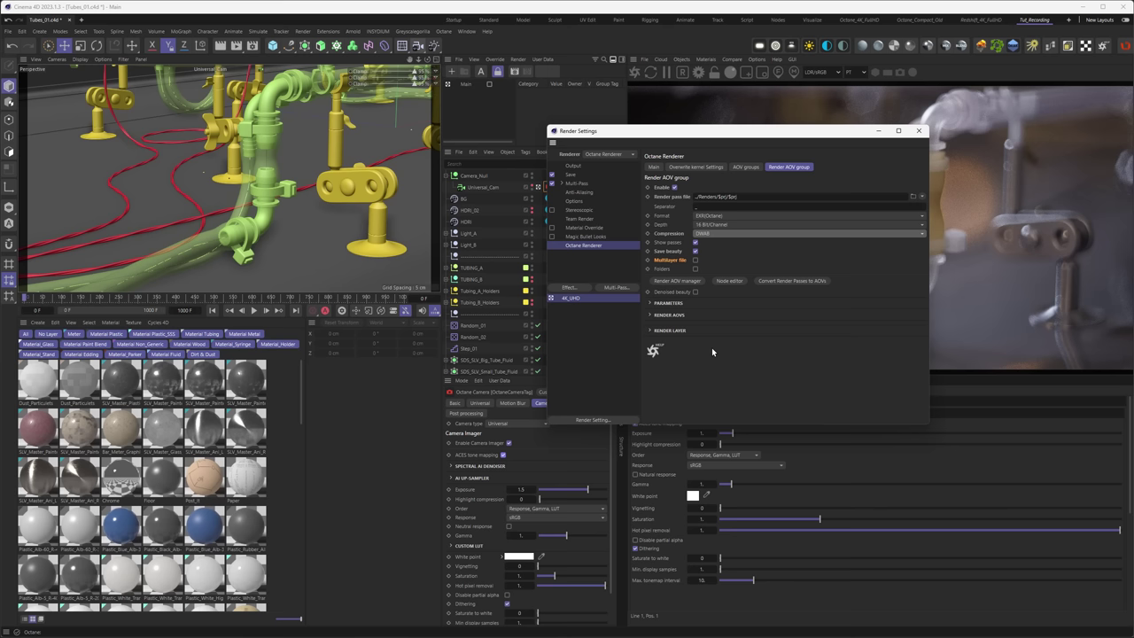
left_click(718, 196)
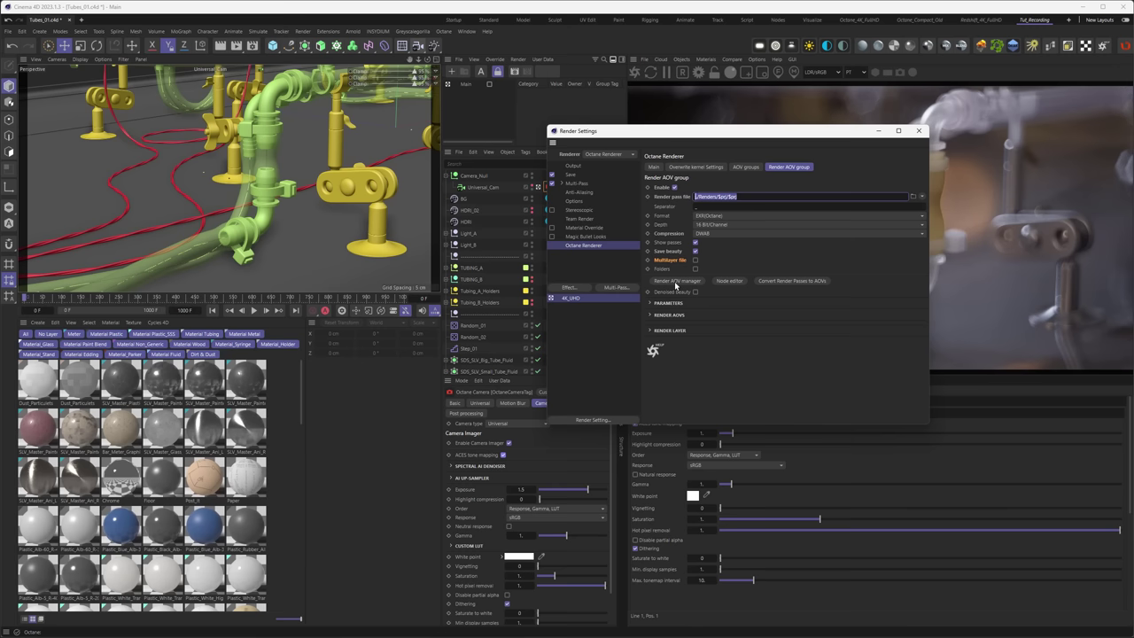
In Octane's Main render settings, change the Color space from sRGB to ACEScg
left_click(653, 167)
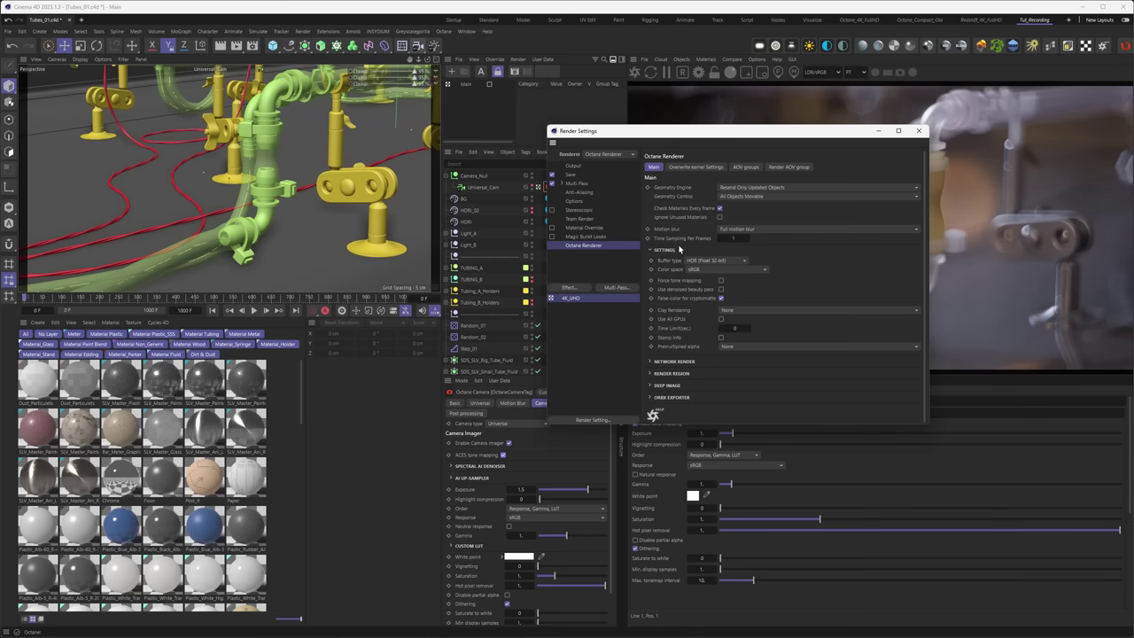
left_click(699, 271)
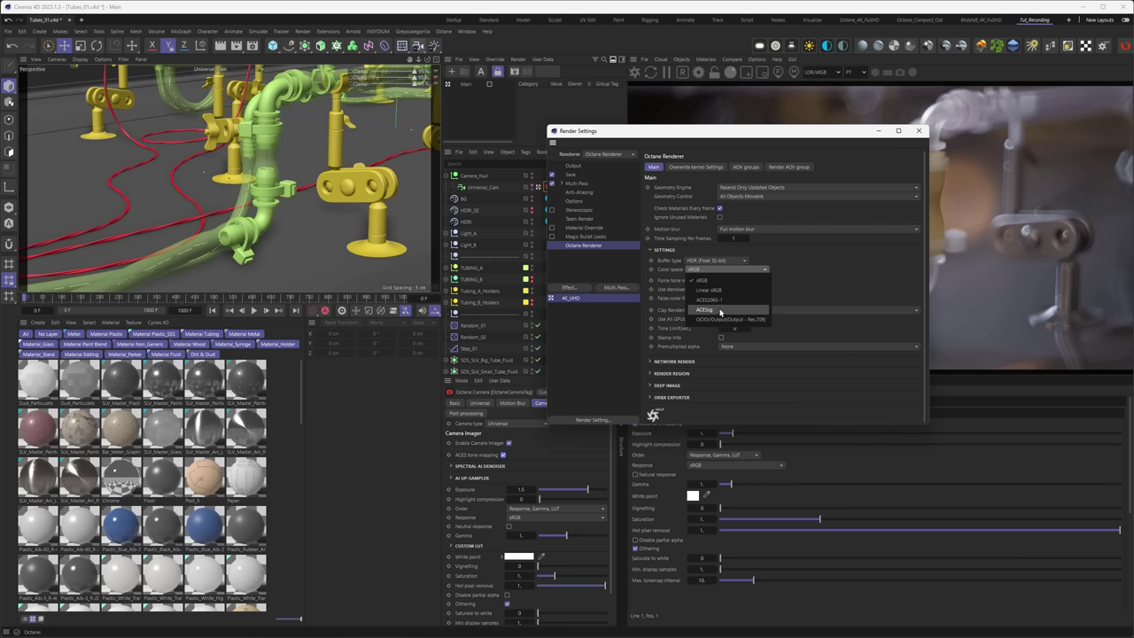
left_click(720, 311)
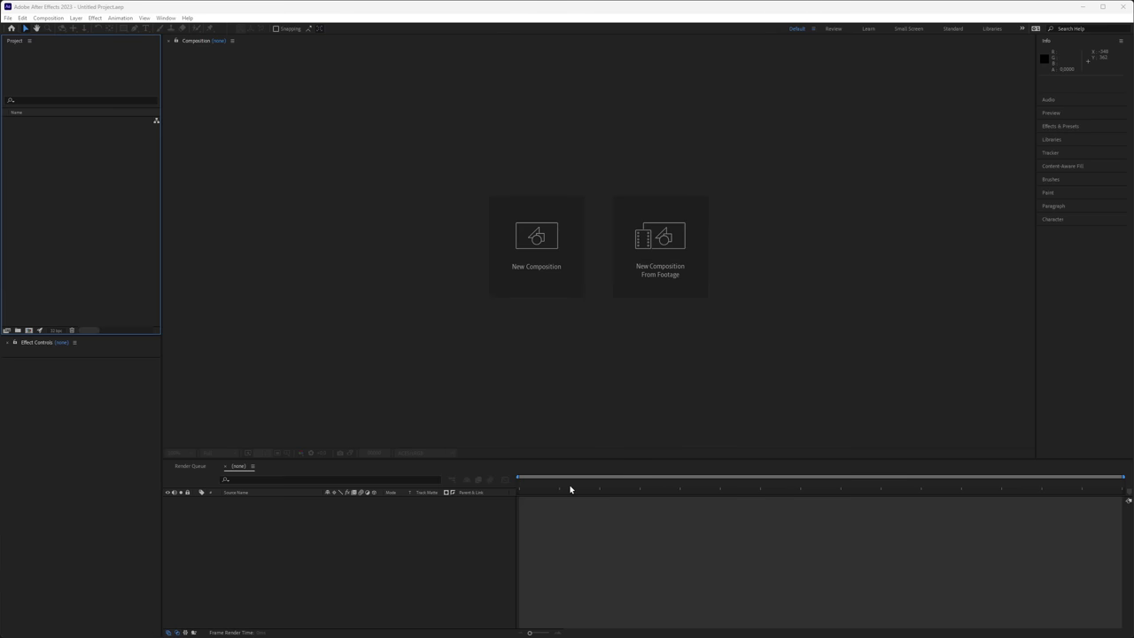
Switch the project colour engine to Adobe color managed and back to OCIO color managed
left_click(58, 332)
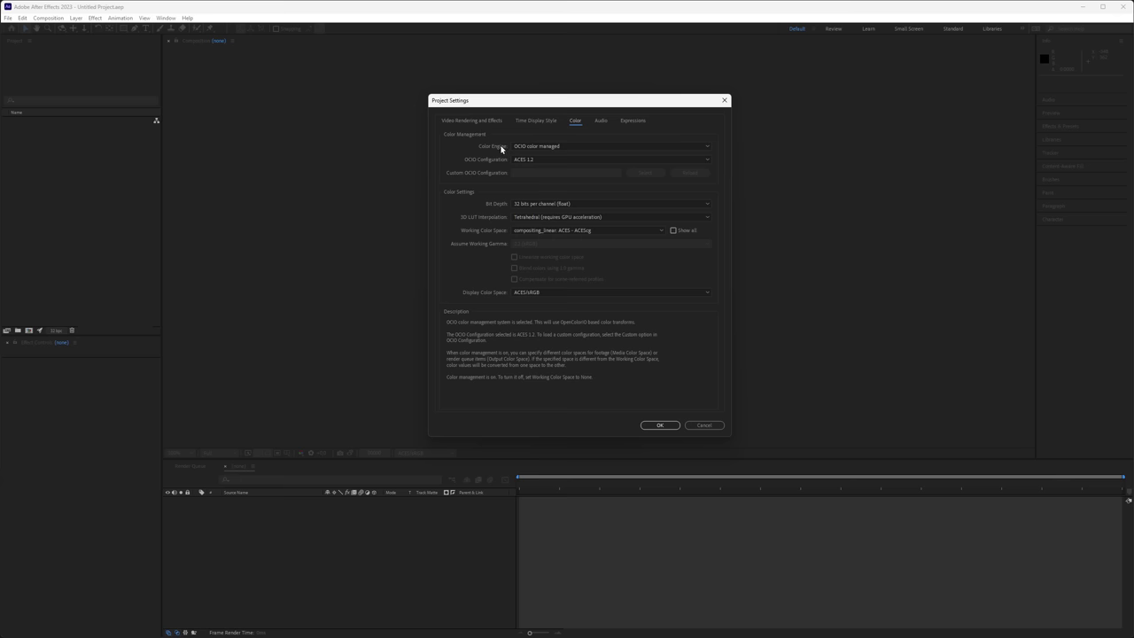
left_click(532, 146)
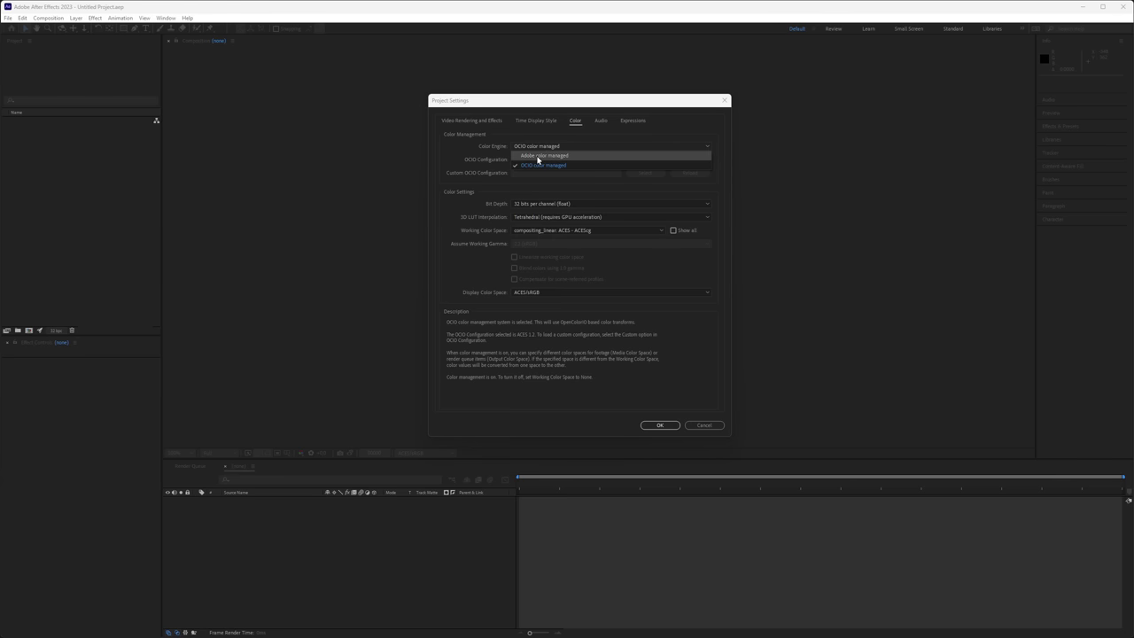
left_click(538, 156)
left_click(648, 176)
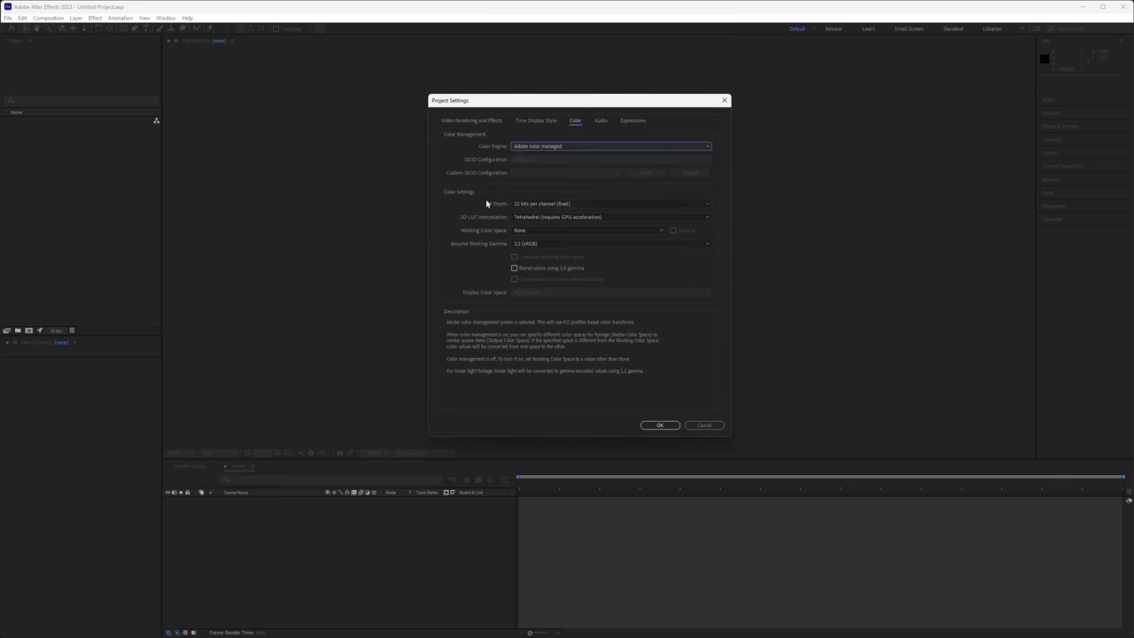
left_click(532, 147)
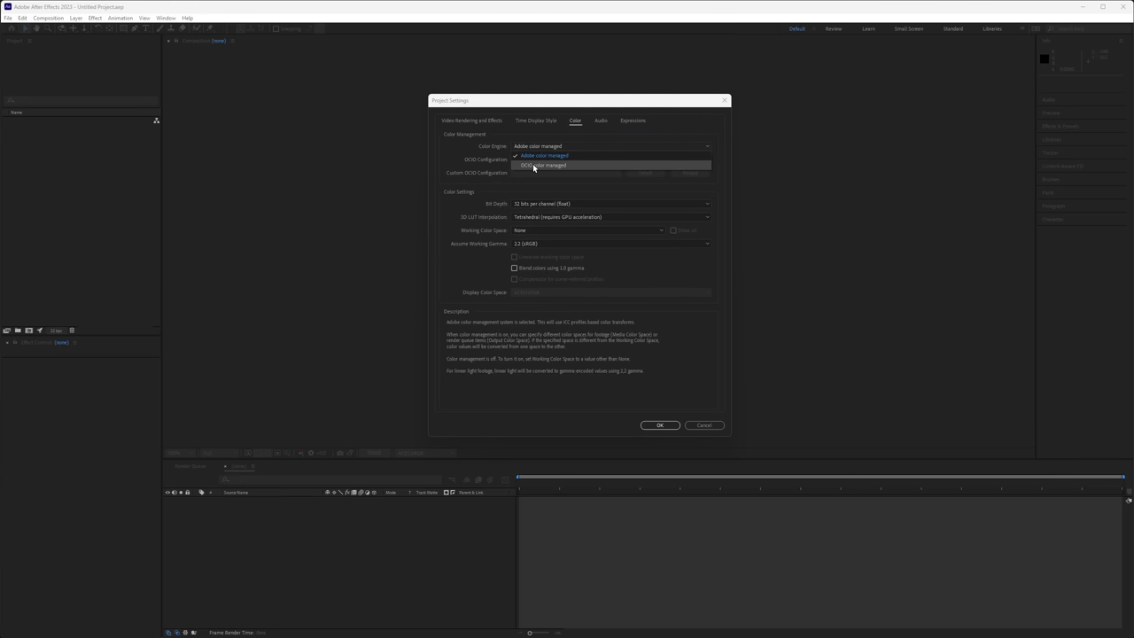
left_click(533, 165)
left_click(654, 177)
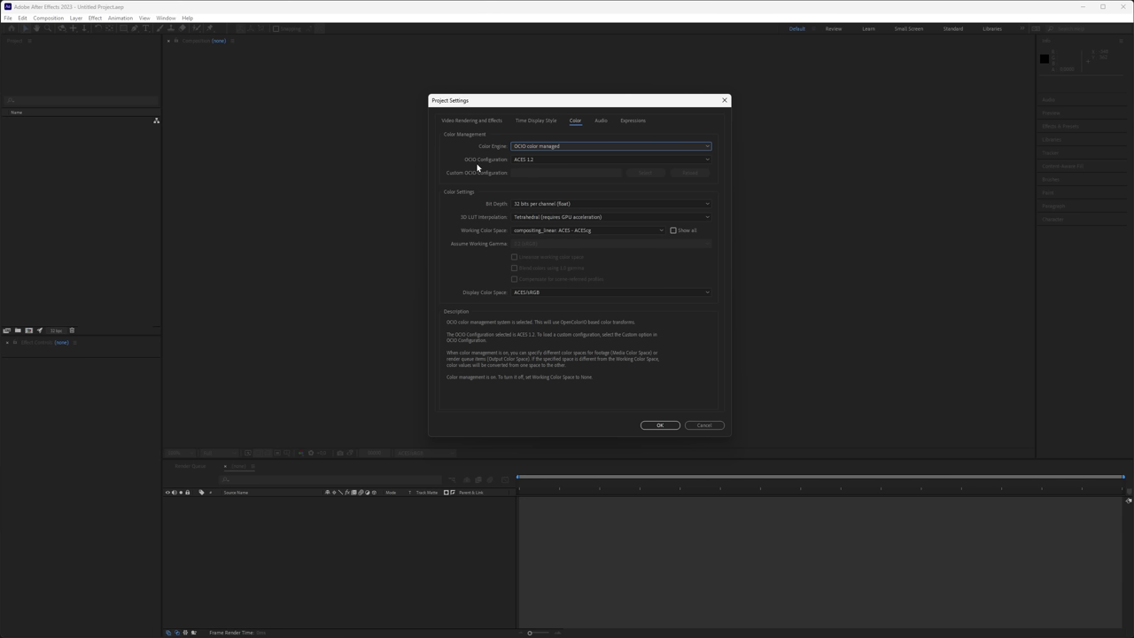
Keep ACES 1.2 as the OCIO configuration and ACES/sRGB as the display colour space
left_click(529, 161)
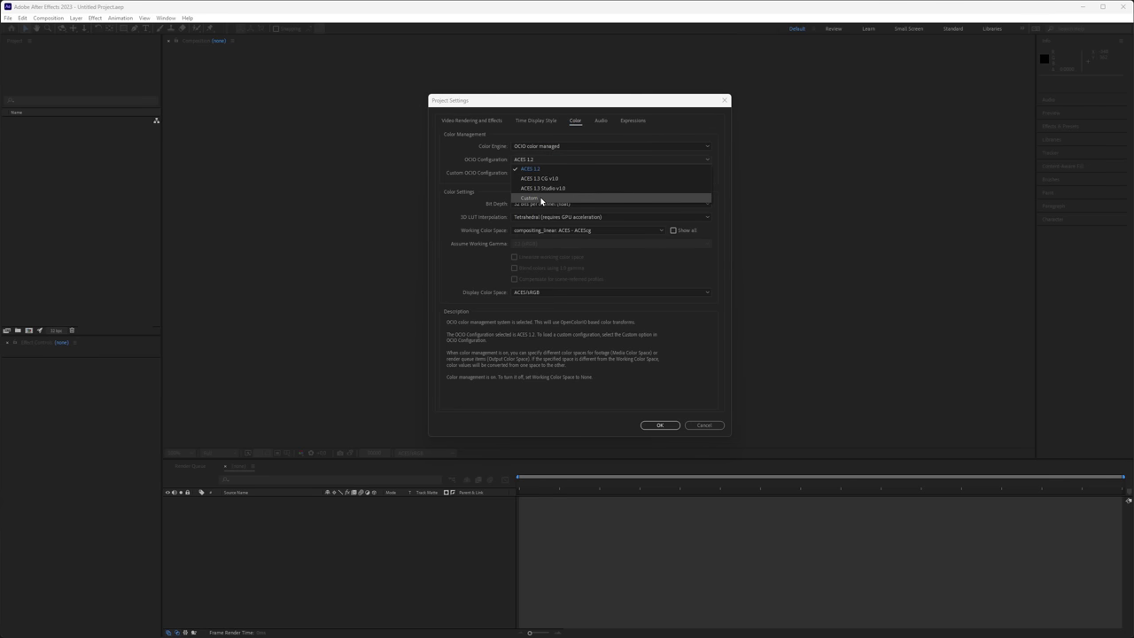
left_click(541, 199)
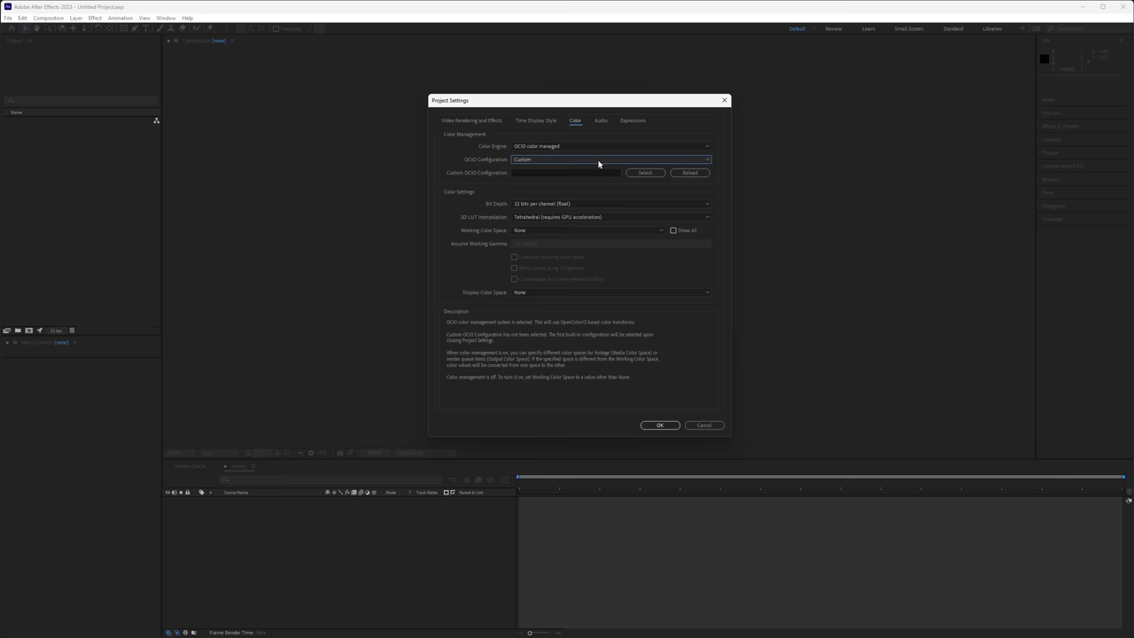
left_click(598, 160)
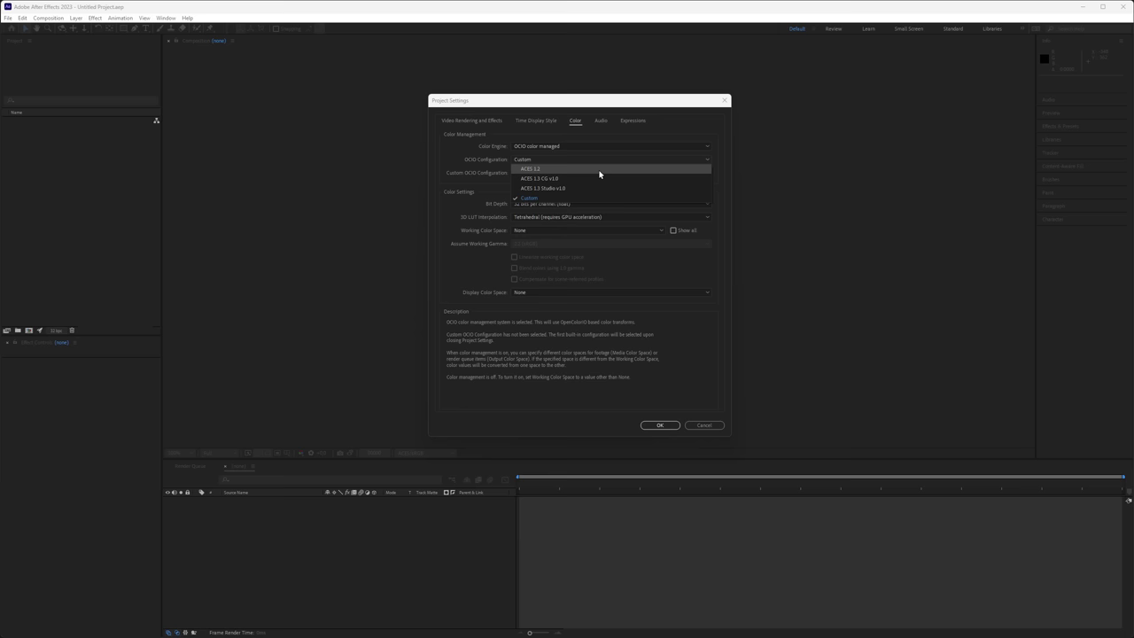
left_click(599, 170)
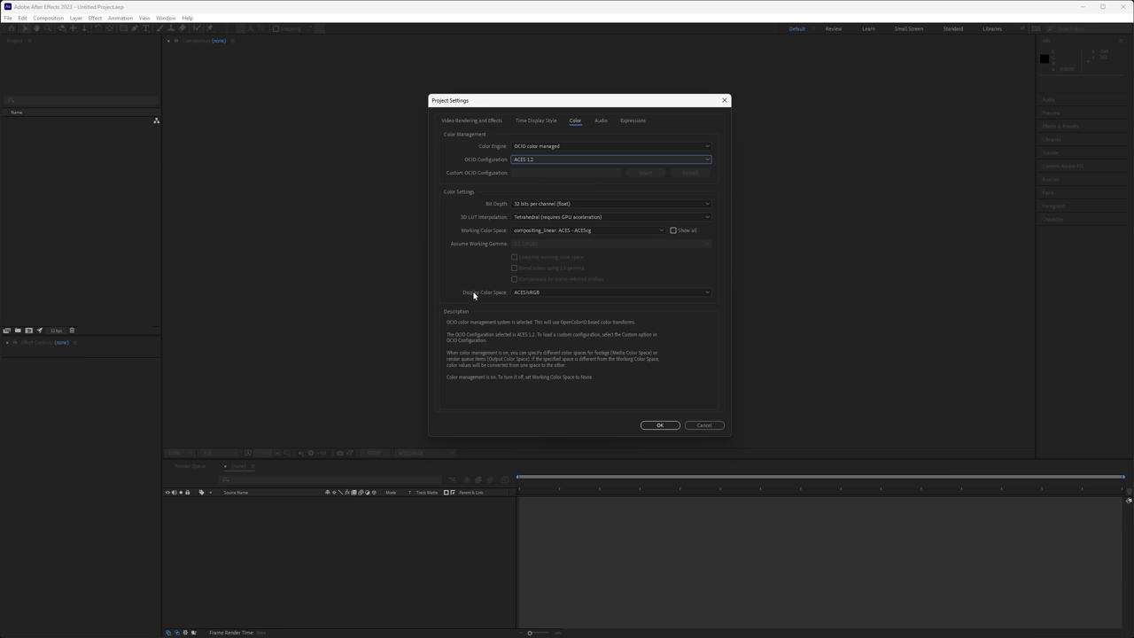
left_click(534, 295)
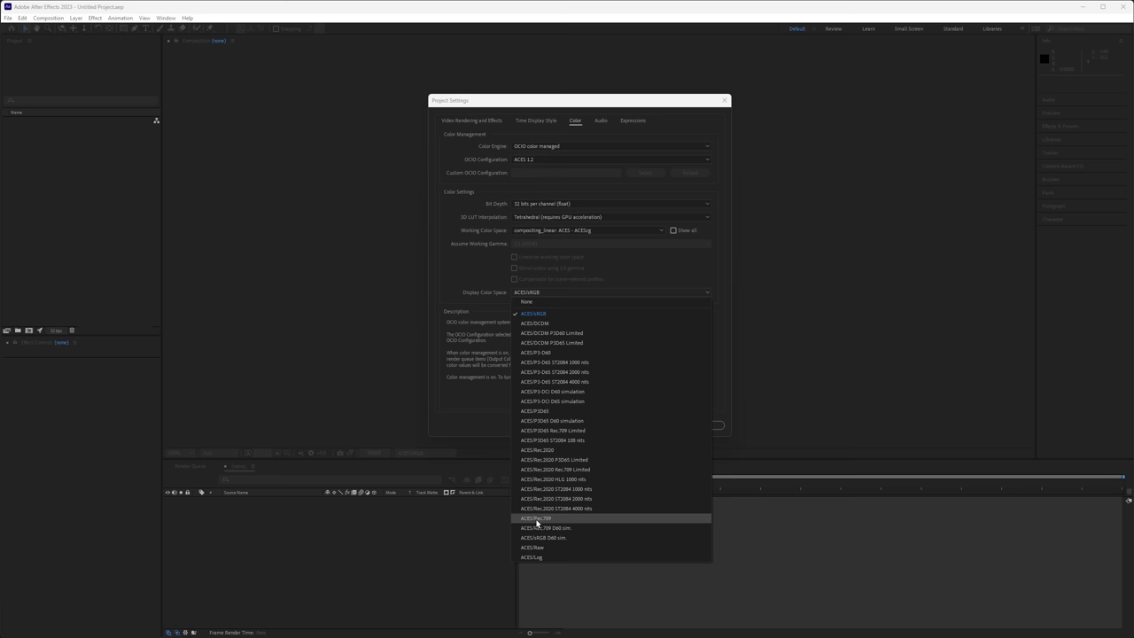
left_click(485, 271)
Confirm Project Settings, import SLV_Tubes_Animation_14_WQHD_Main_0300.exr and make a new comp from it
left_click(661, 426)
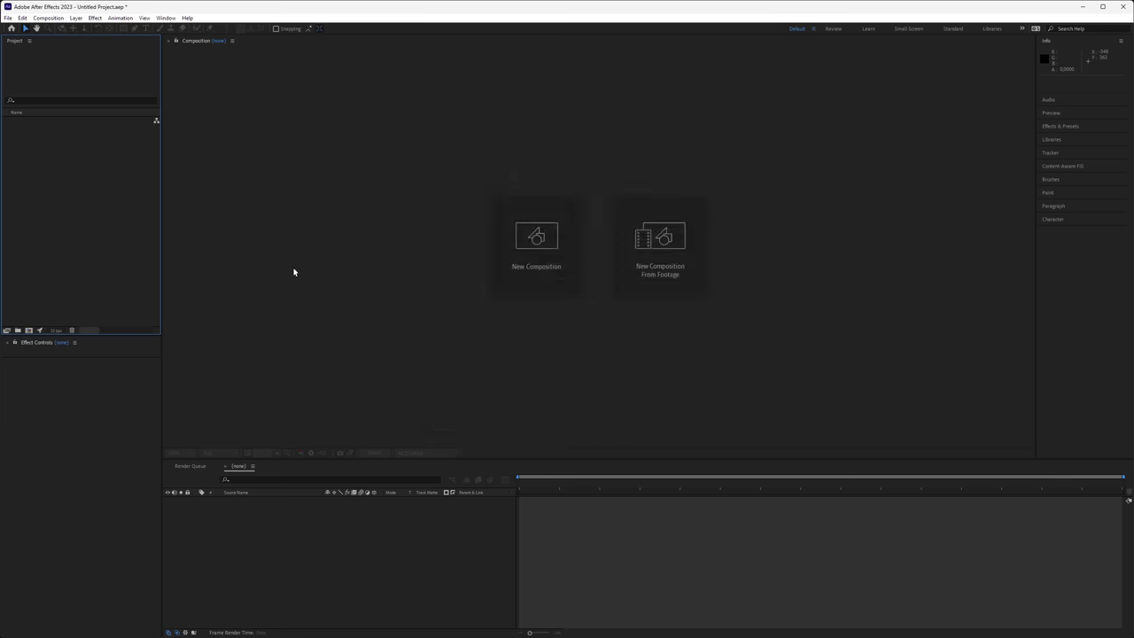
left_click_drag(1, 98, 56, 160)
left_click_drag(28, 122, 530, 255)
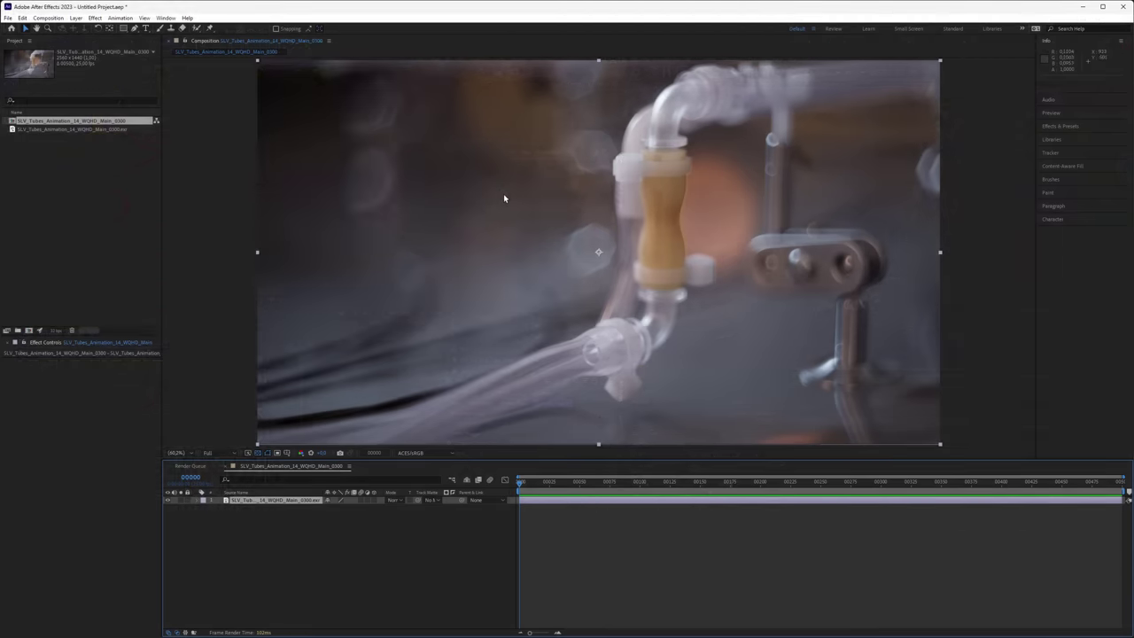
Override the EXR footage's media colour space to rendering: ACES - ACEScg and confirm
right_click(47, 131)
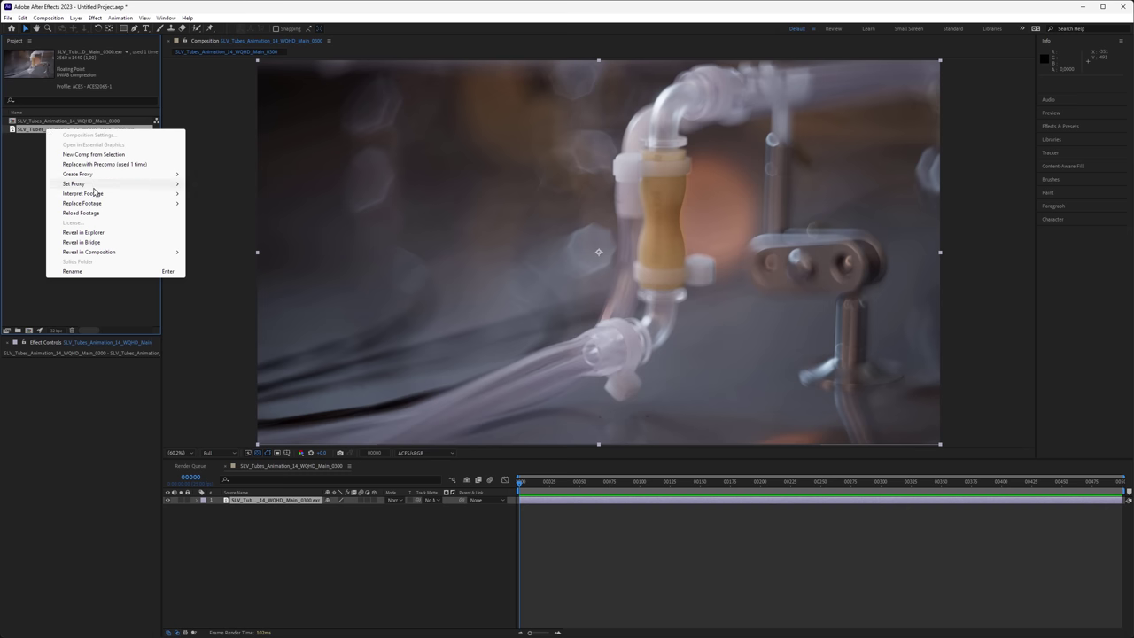
mouse_move(97, 196)
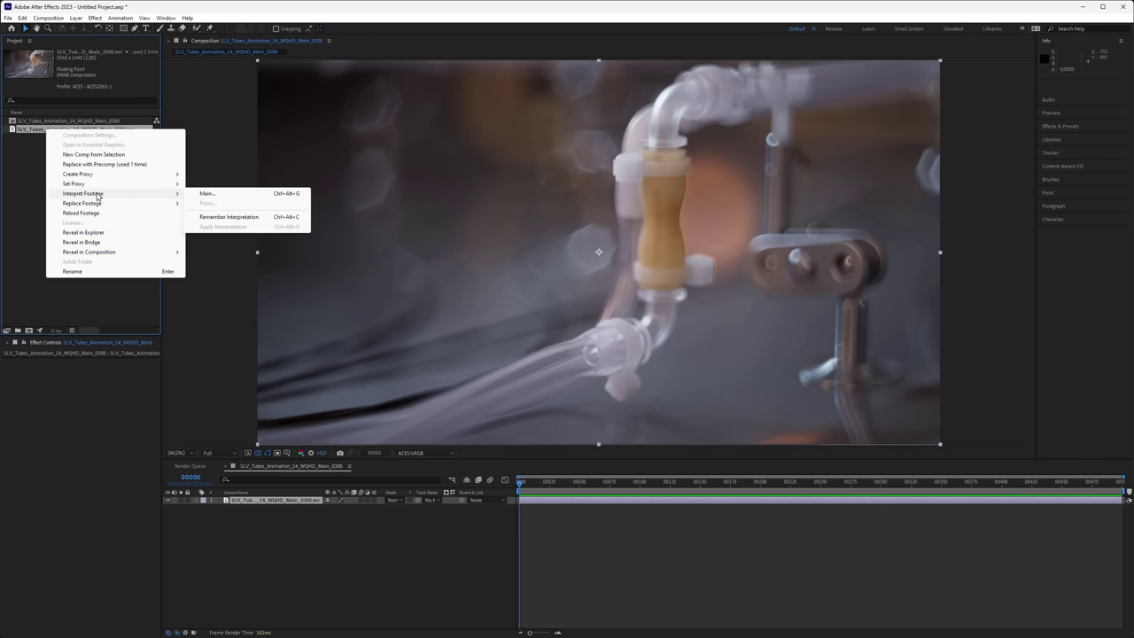
left_click(209, 195)
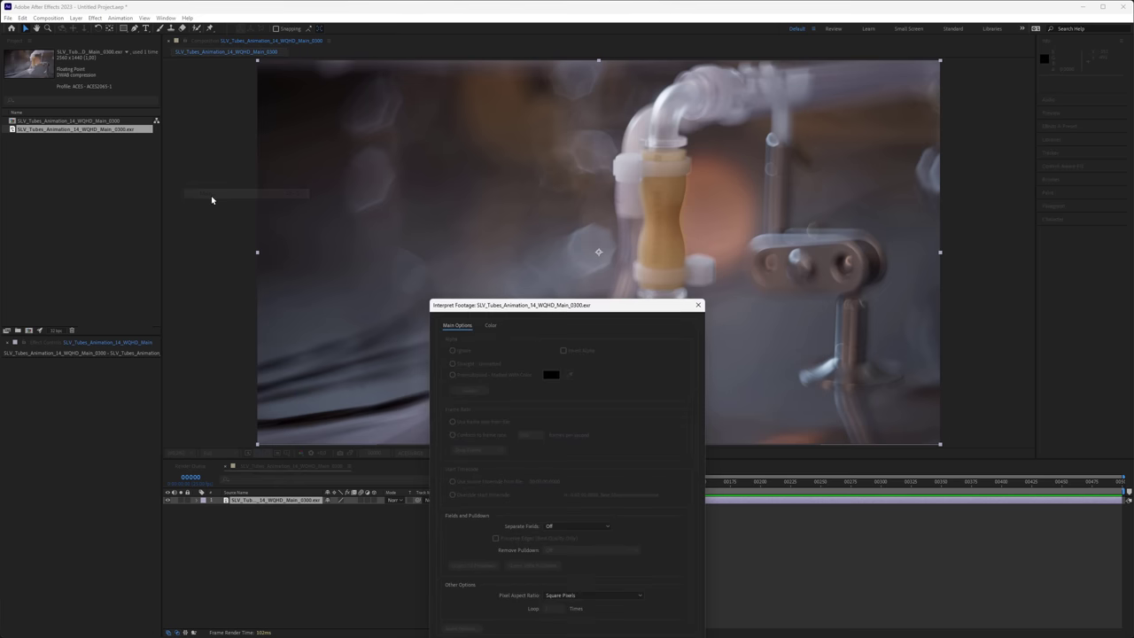
left_click_drag(478, 305, 423, 144)
left_click(436, 168)
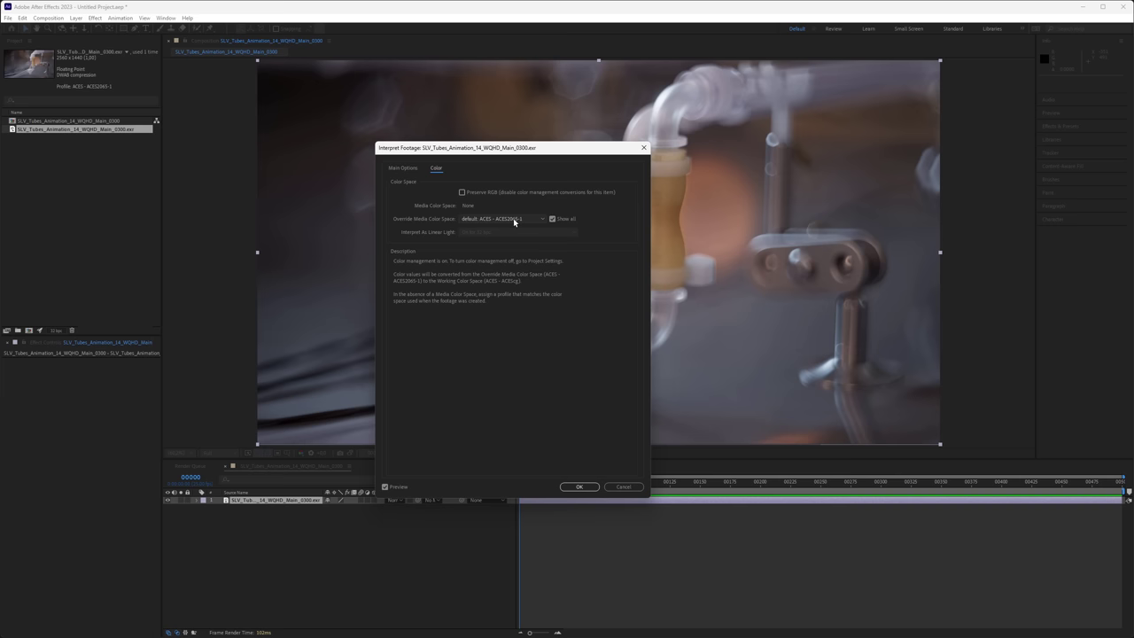
left_click(513, 218)
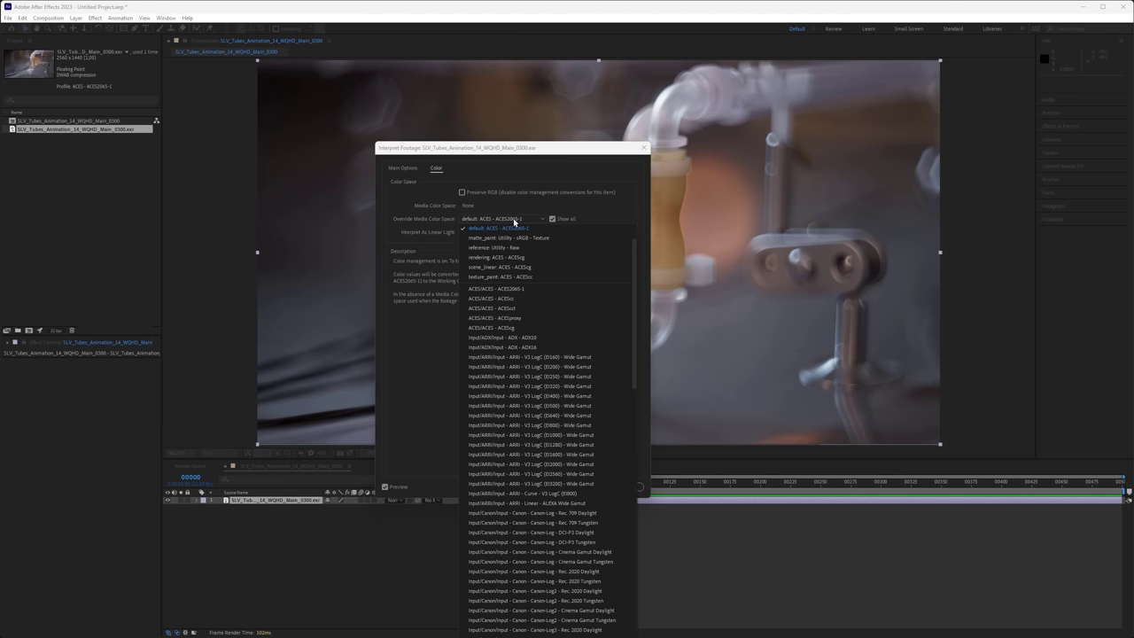
left_click(515, 258)
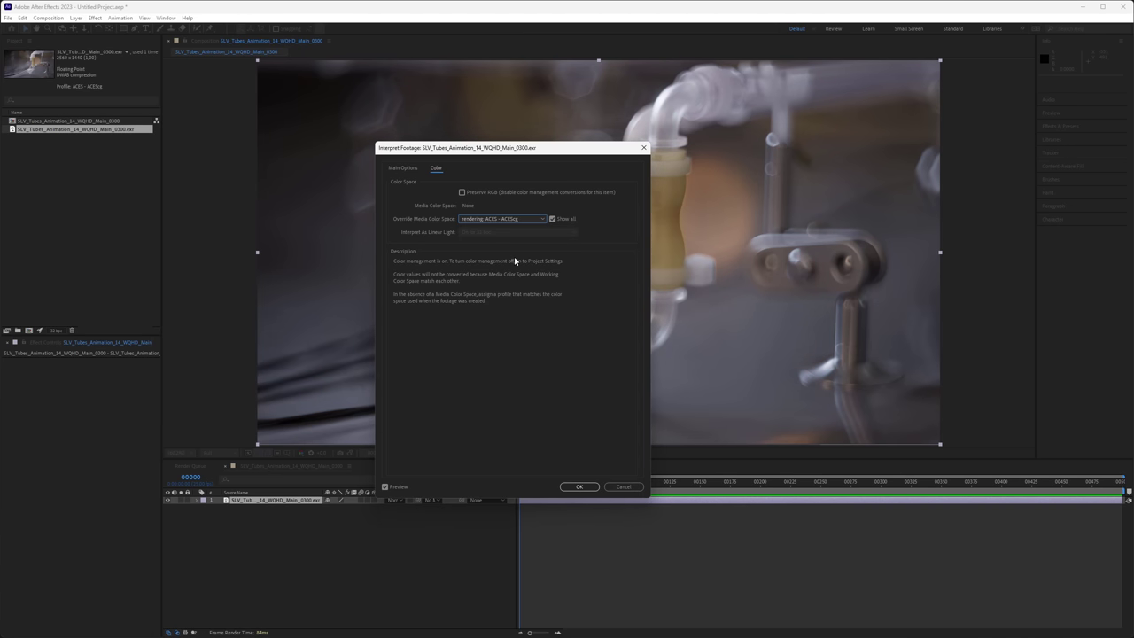
left_click_drag(542, 149, 431, 146)
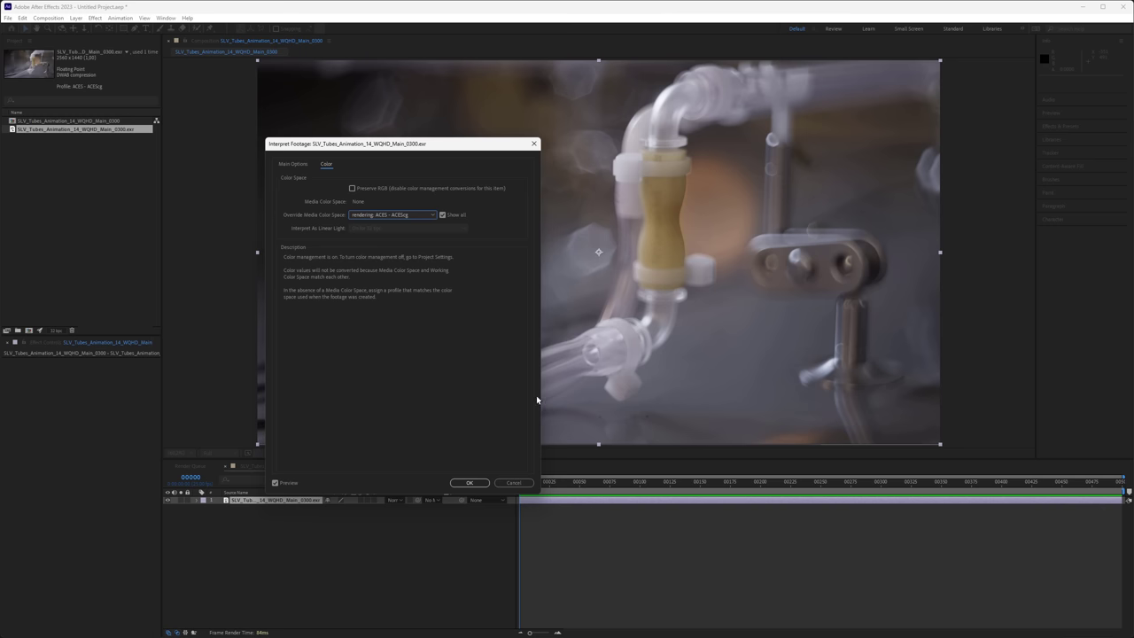
left_click(469, 482)
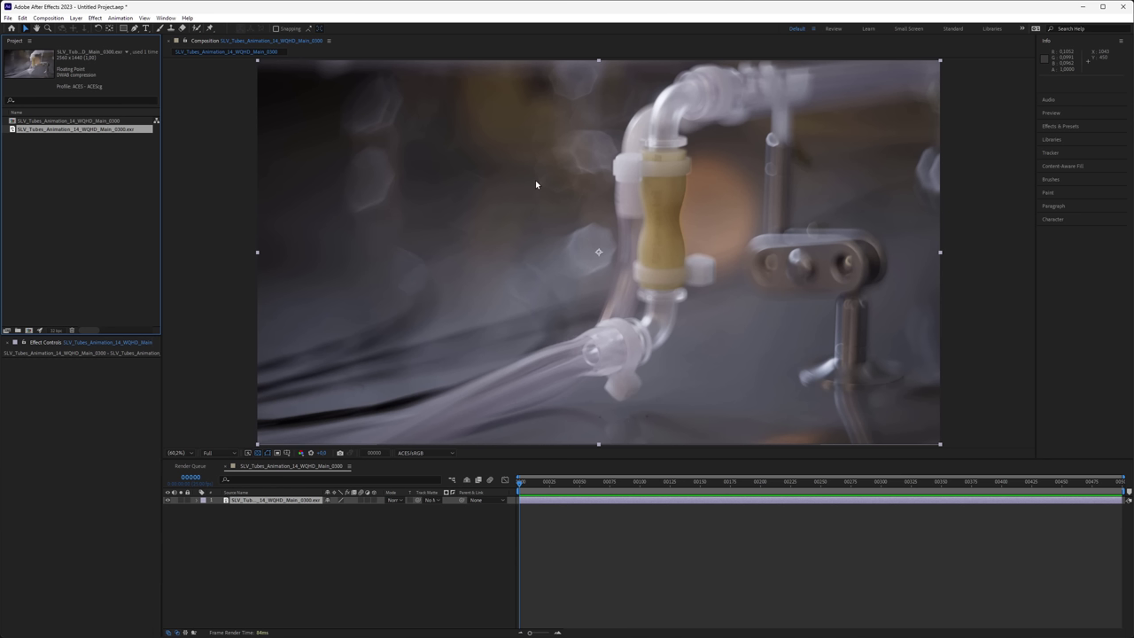
left_click(424, 456)
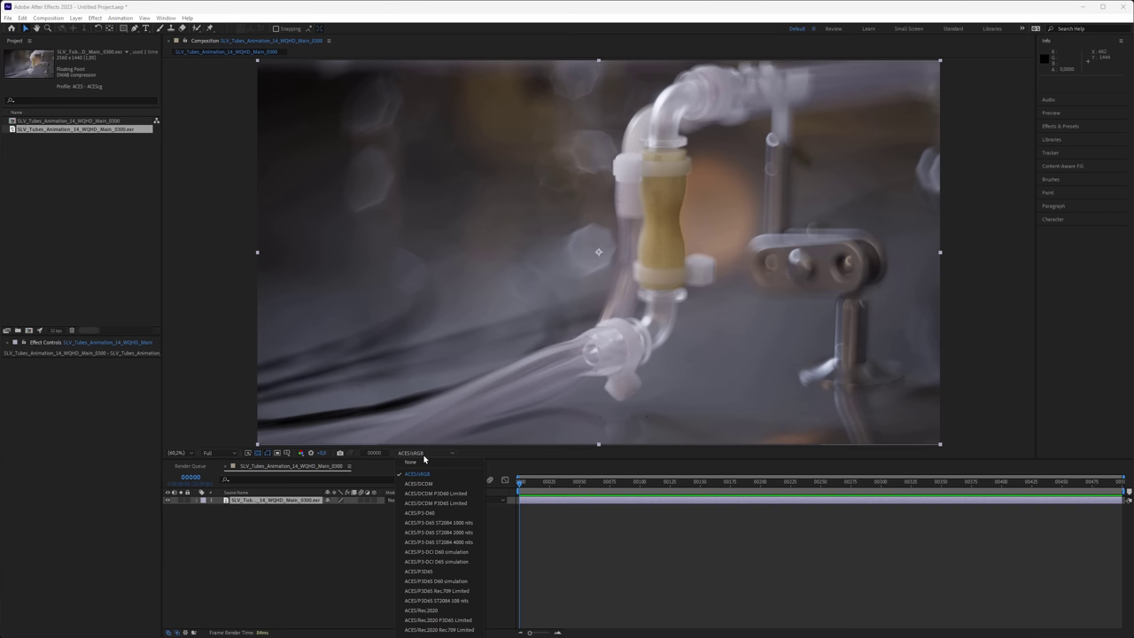
left_click(438, 637)
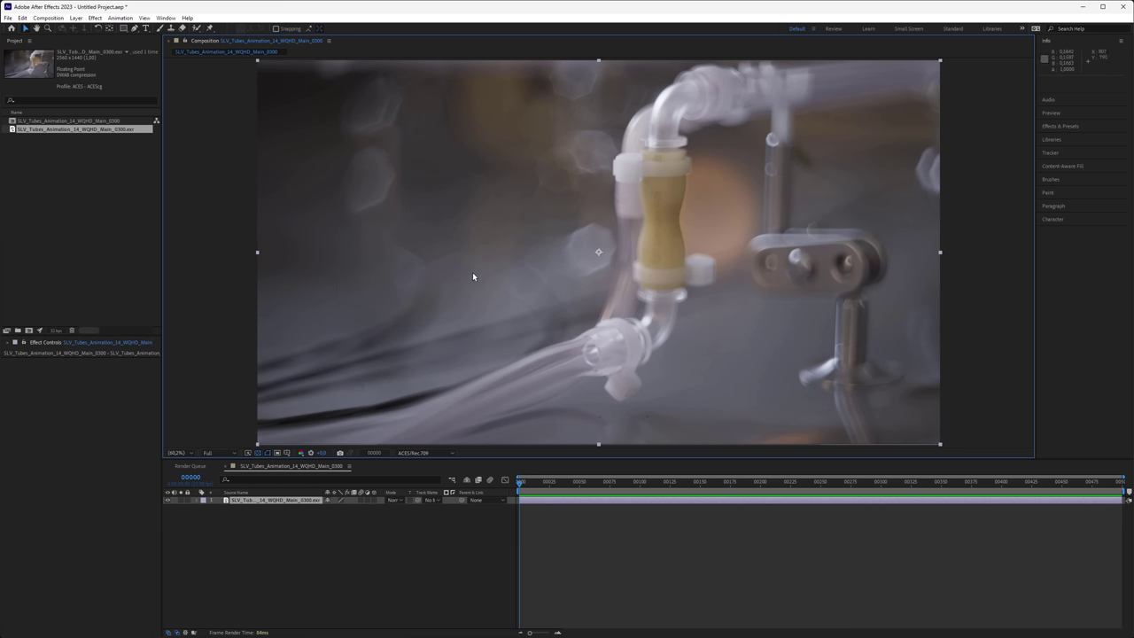
left_click(415, 455)
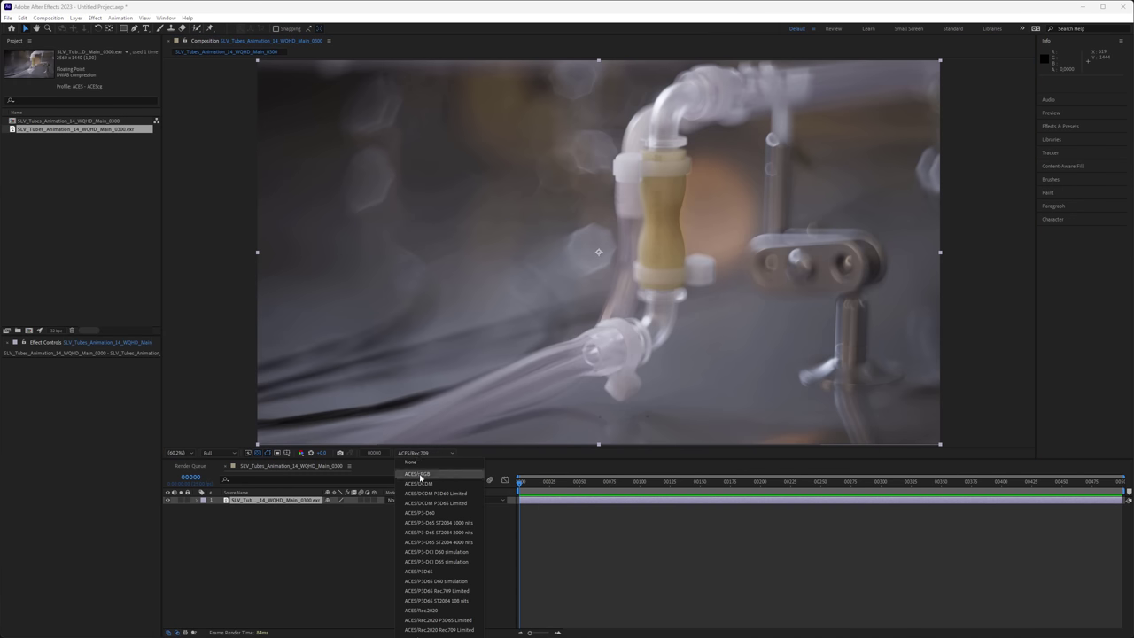
left_click(418, 474)
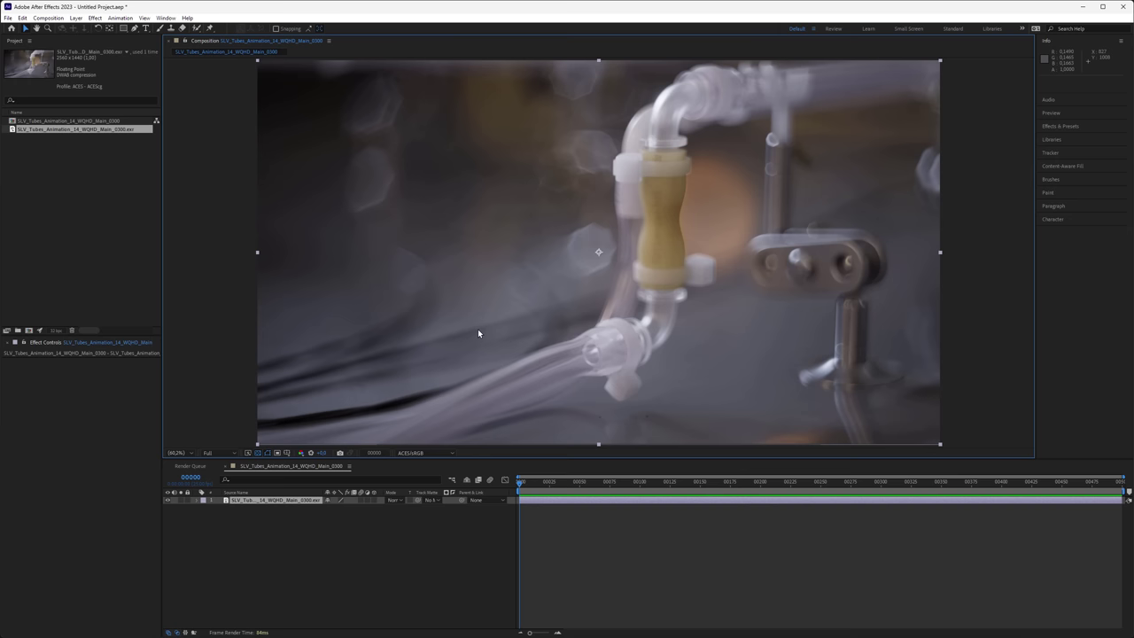
Add a new adjustment layer to the composition above the EXR footage
left_click(278, 501)
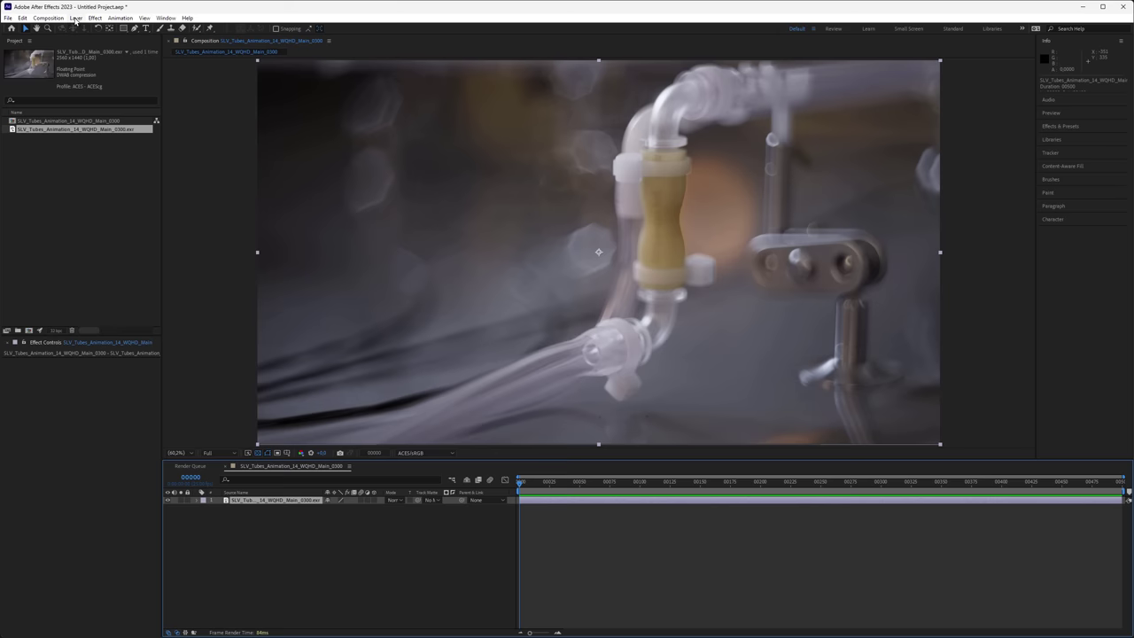
left_click(76, 19)
mouse_move(133, 28)
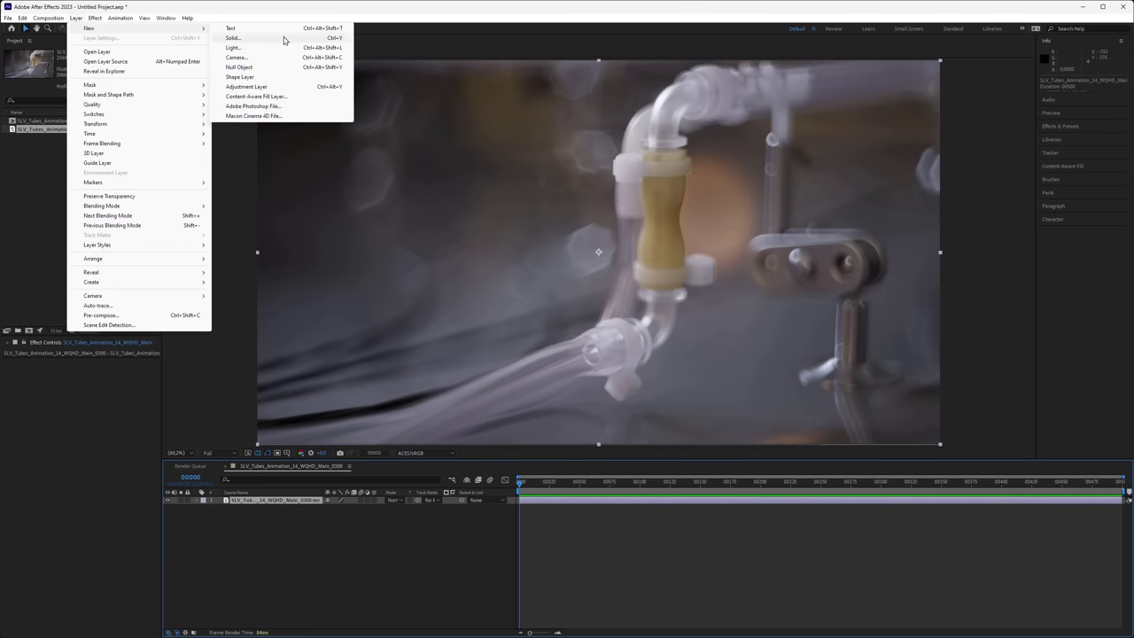
left_click(279, 87)
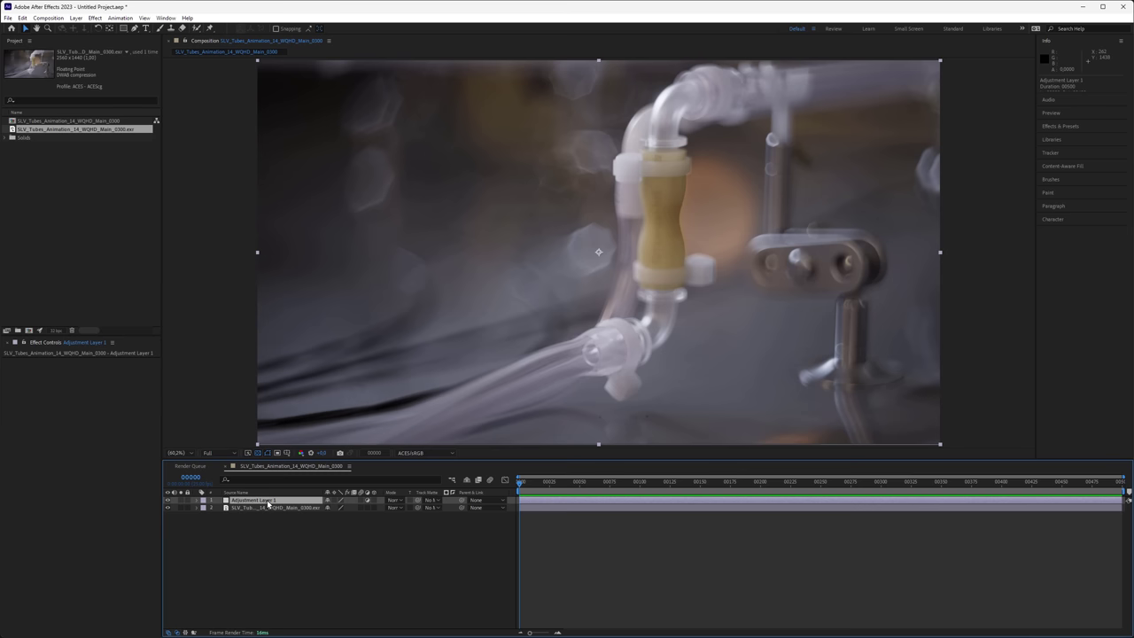
Apply a Curves effect to the adjustment layer via the 'curves' quick search
key("ctrl+space")
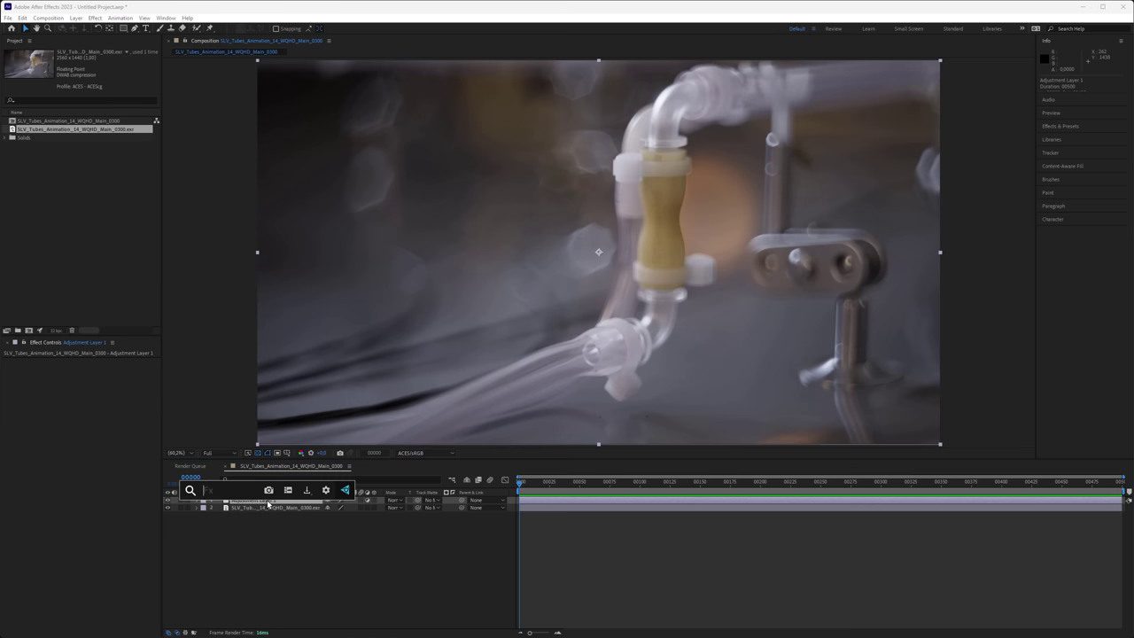
type("curves")
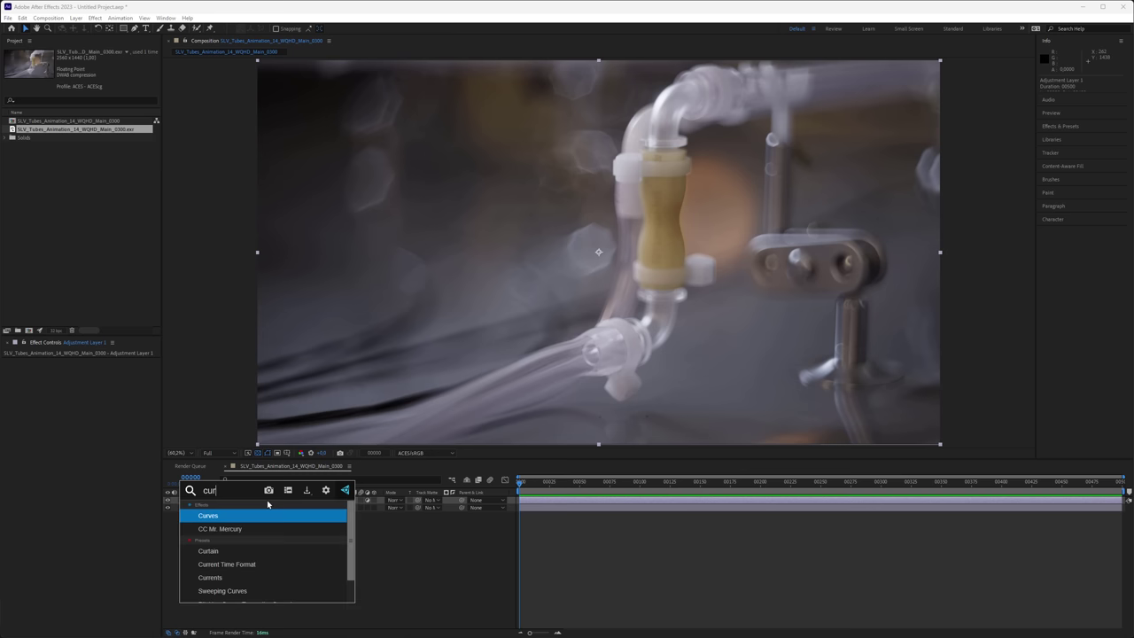
key("Return")
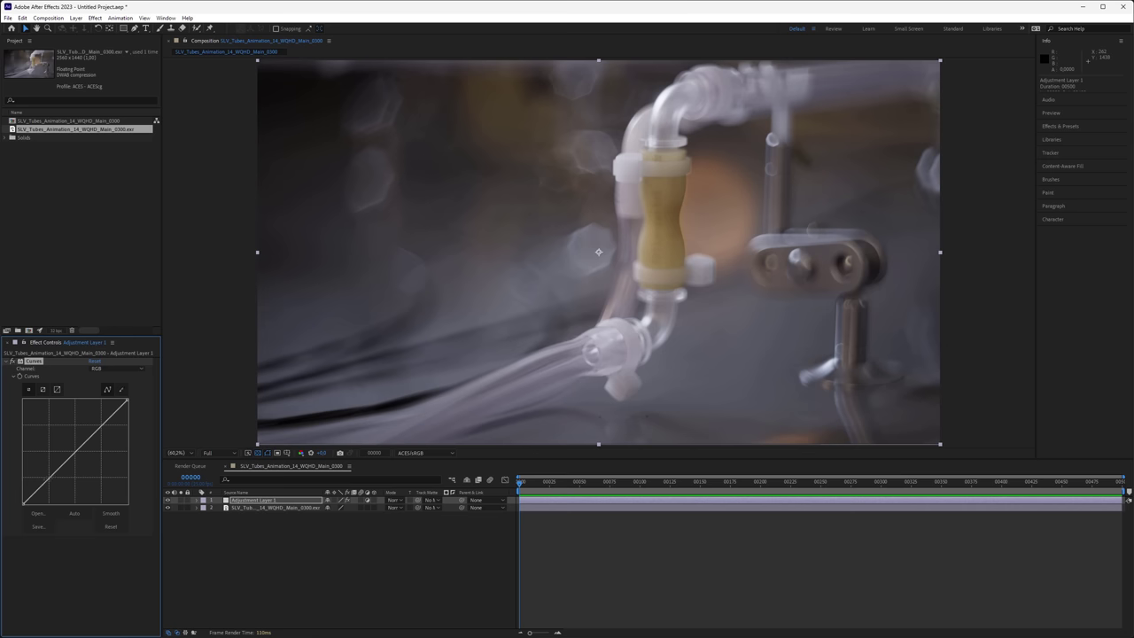
Drag the RGB curve into a gentle S-shape to darken shadows and add contrast
left_click_drag(48, 478, 76, 454)
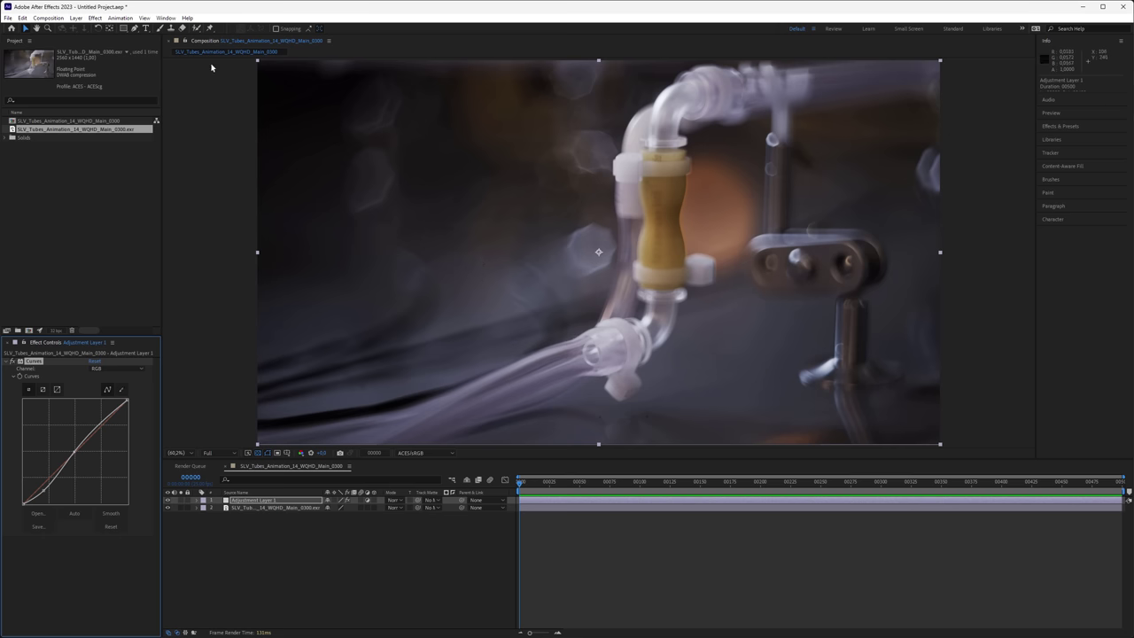
Queue the current frame as a TIFF named SLV_Tubes_Animation, with the frame suffix removed
left_click(40, 21)
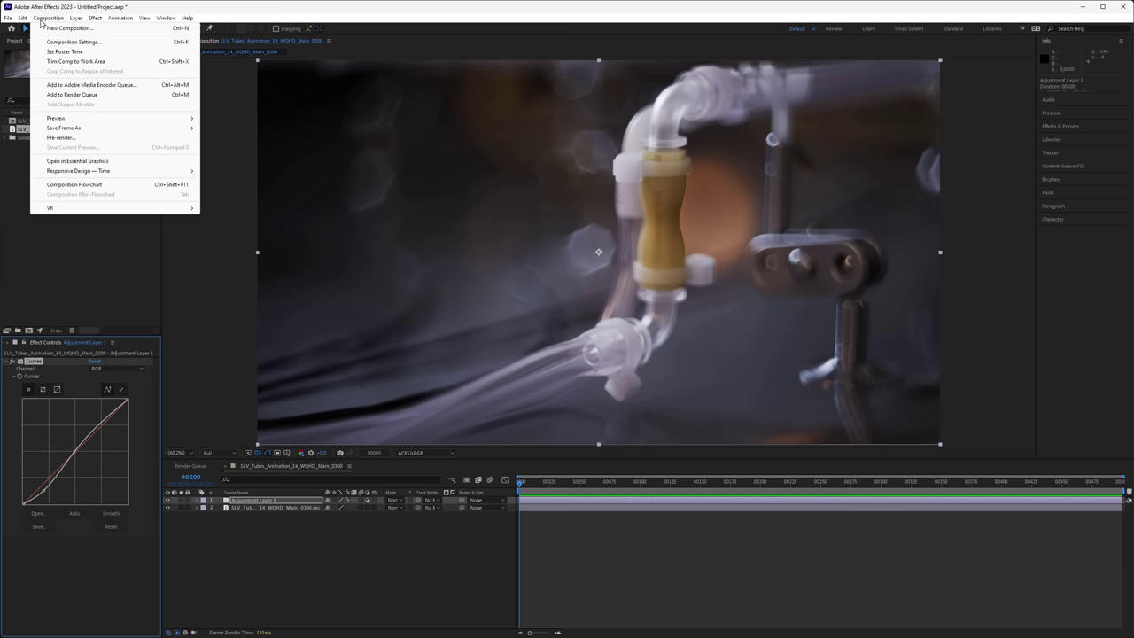
mouse_move(88, 130)
left_click(219, 128)
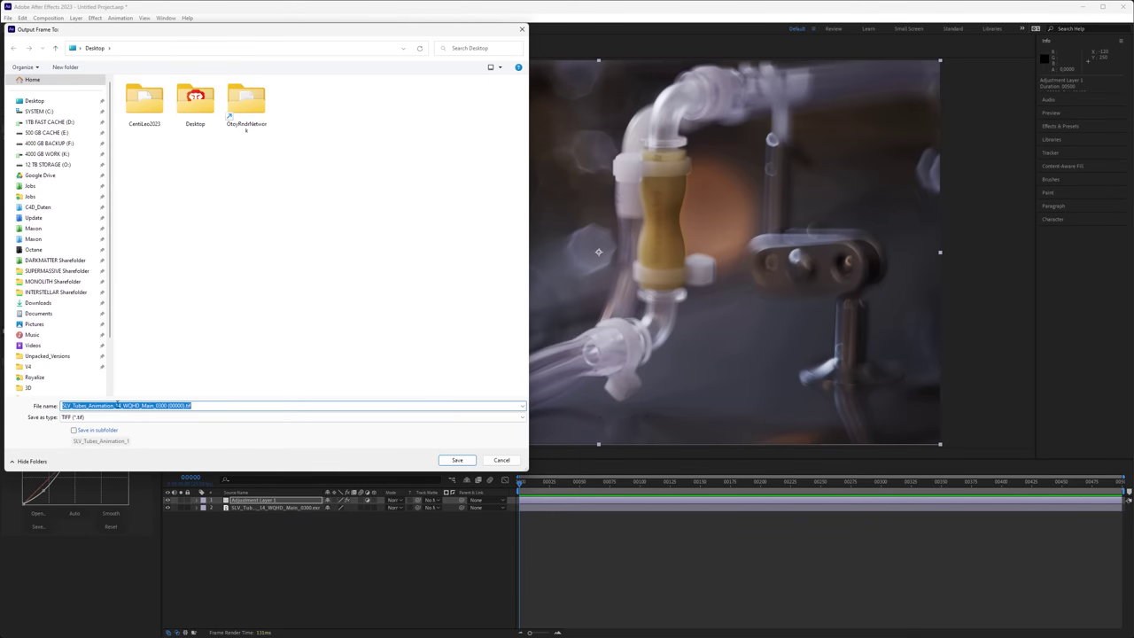
left_click(116, 405)
left_click_drag(116, 405, 259, 405)
key("BackSpace")
key("Return")
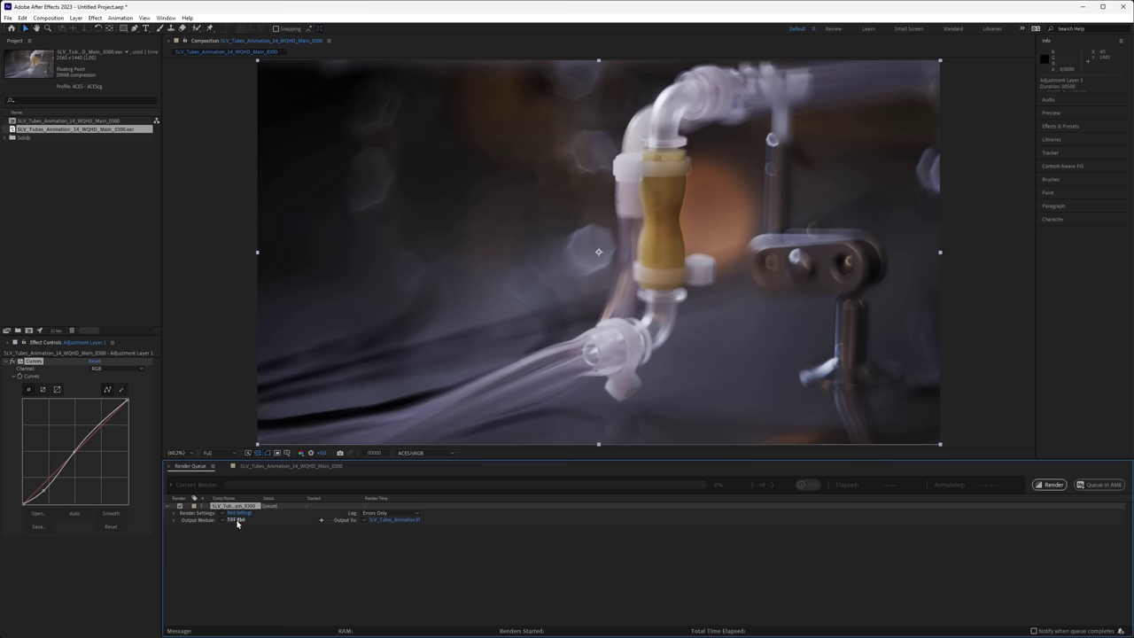
Set the TIFF output colour space to Output - sRGB and render the queued frame
left_click(236, 520)
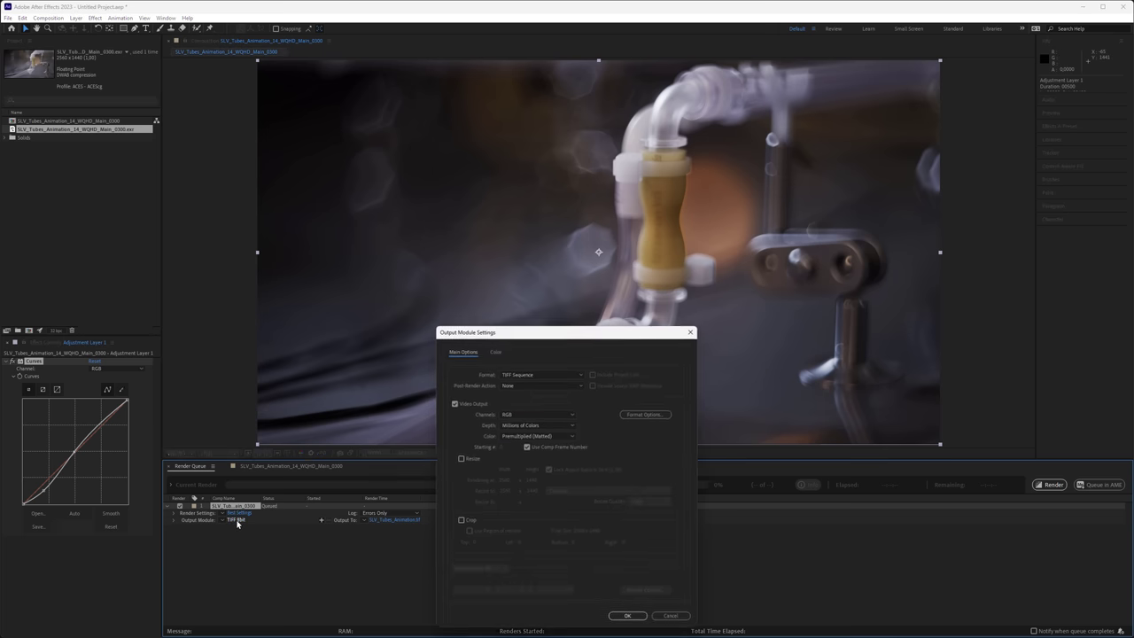
left_click(494, 350)
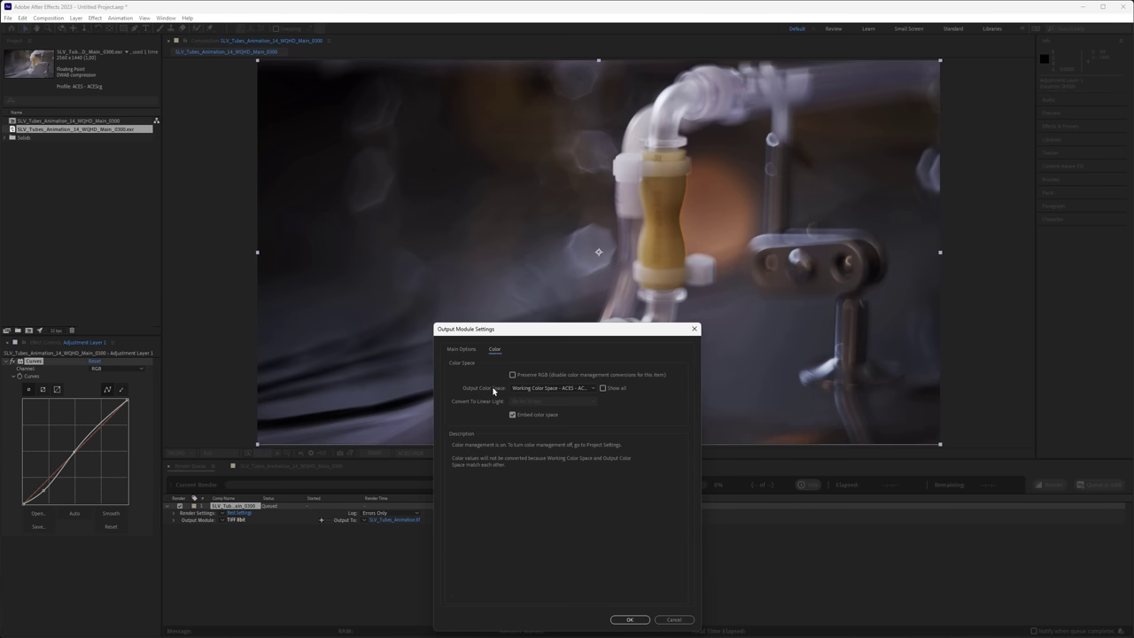
left_click(529, 389)
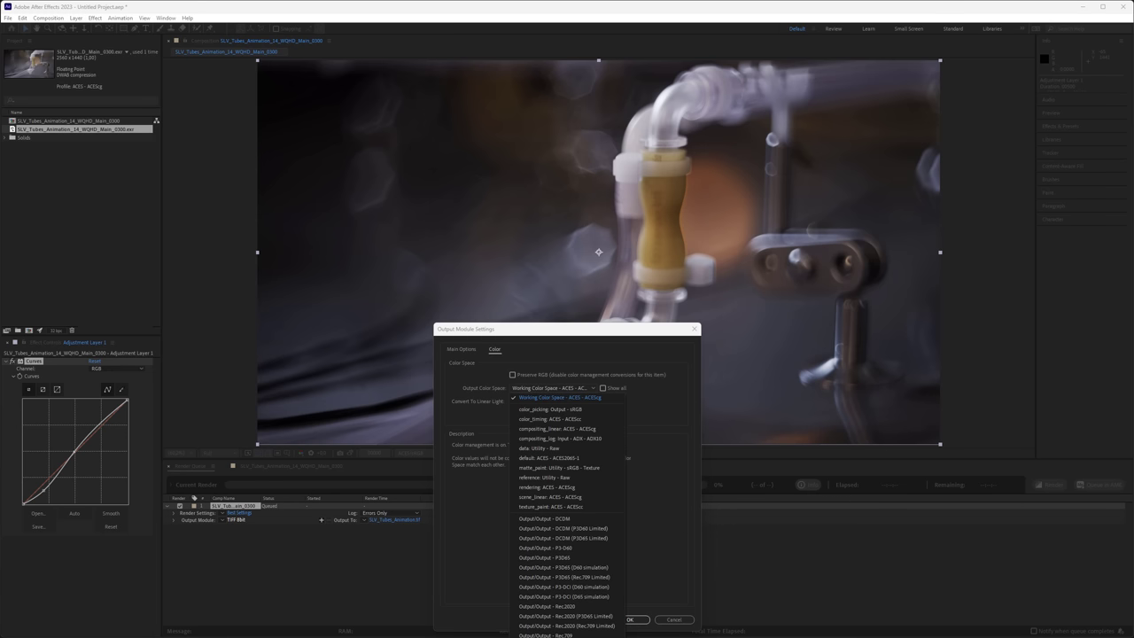
left_click(594, 534)
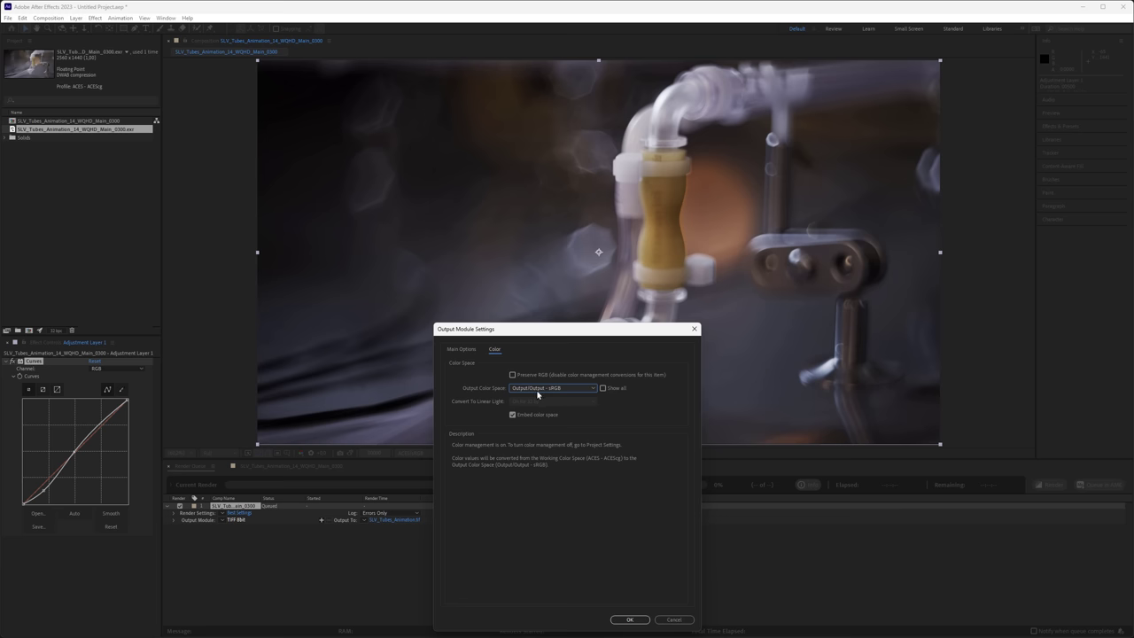
left_click(630, 620)
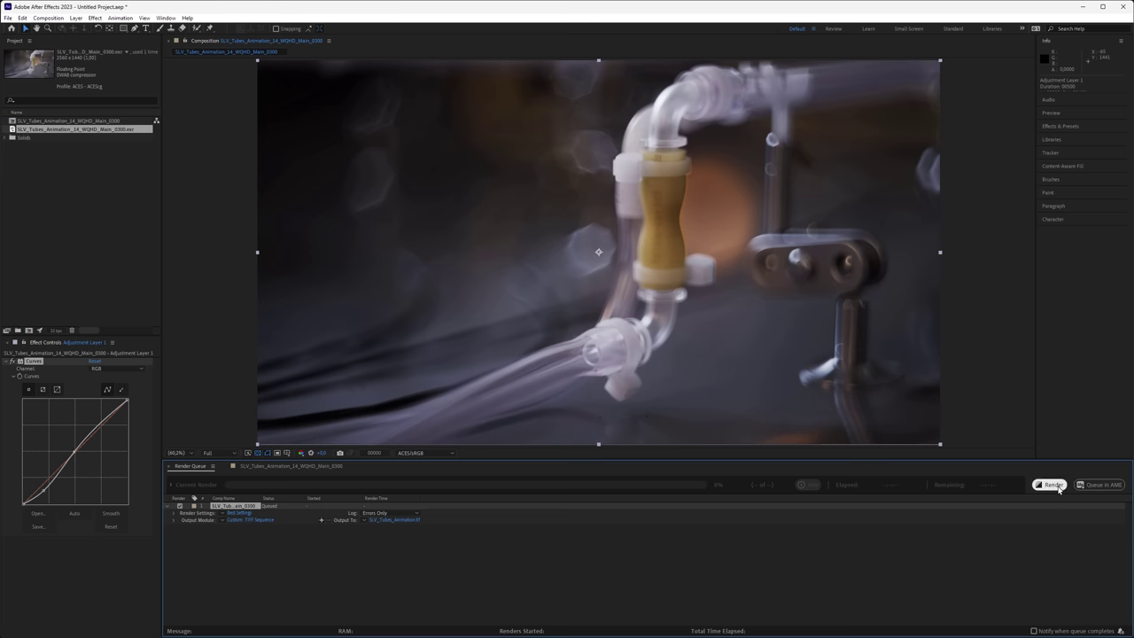
left_click(1051, 484)
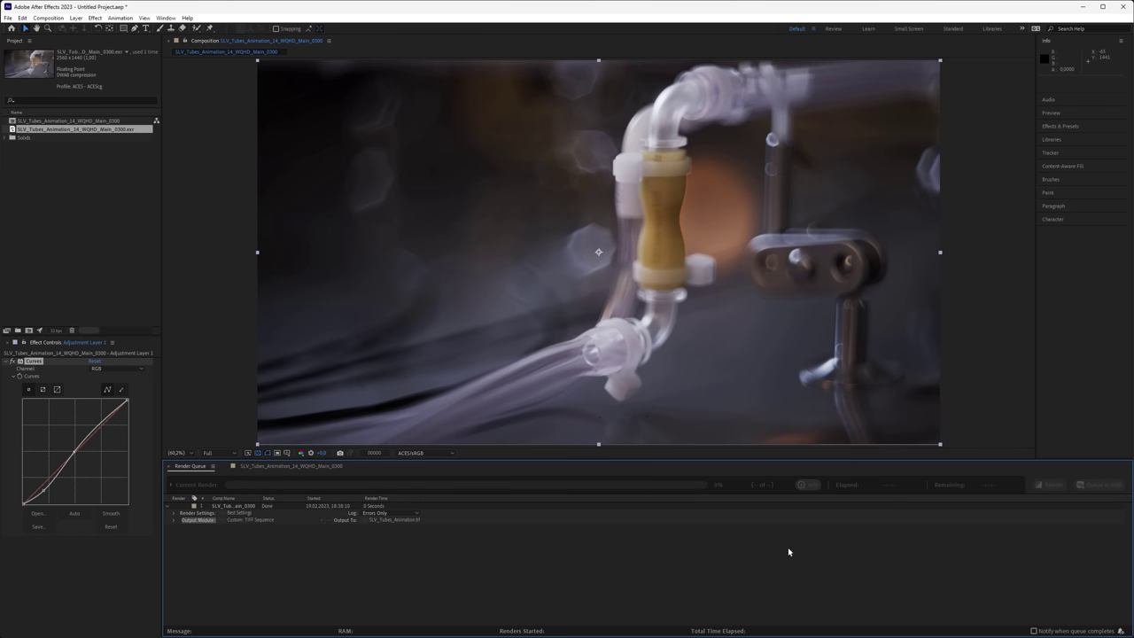
Switch the project's OCIO configuration to ACES 1.3 CG v1.0 in Project Settings
left_click(55, 330)
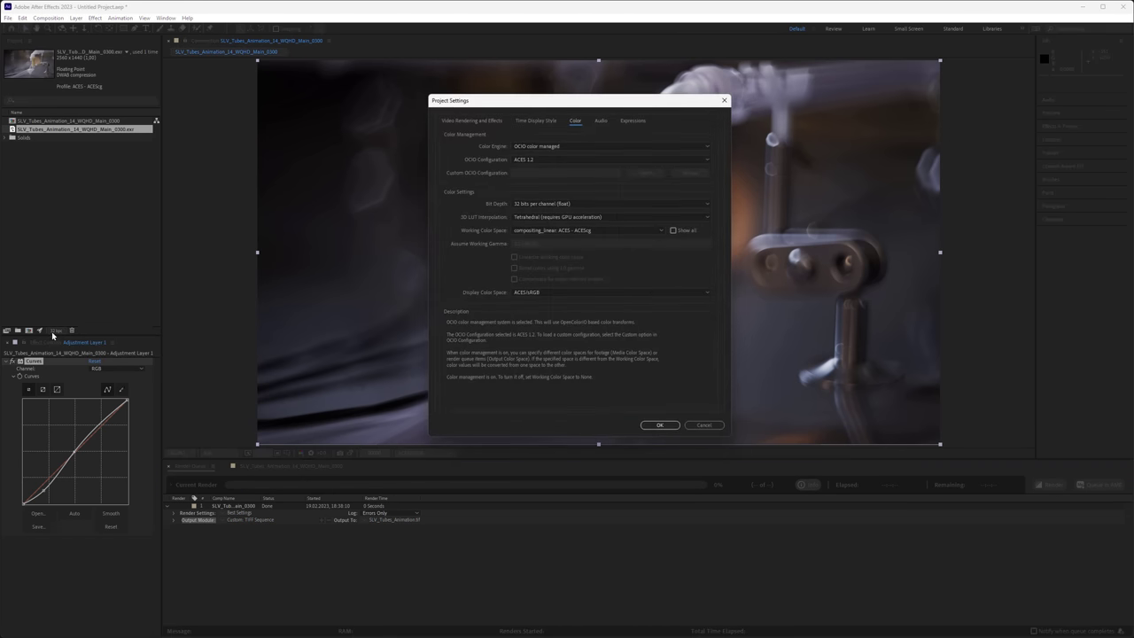
left_click(523, 162)
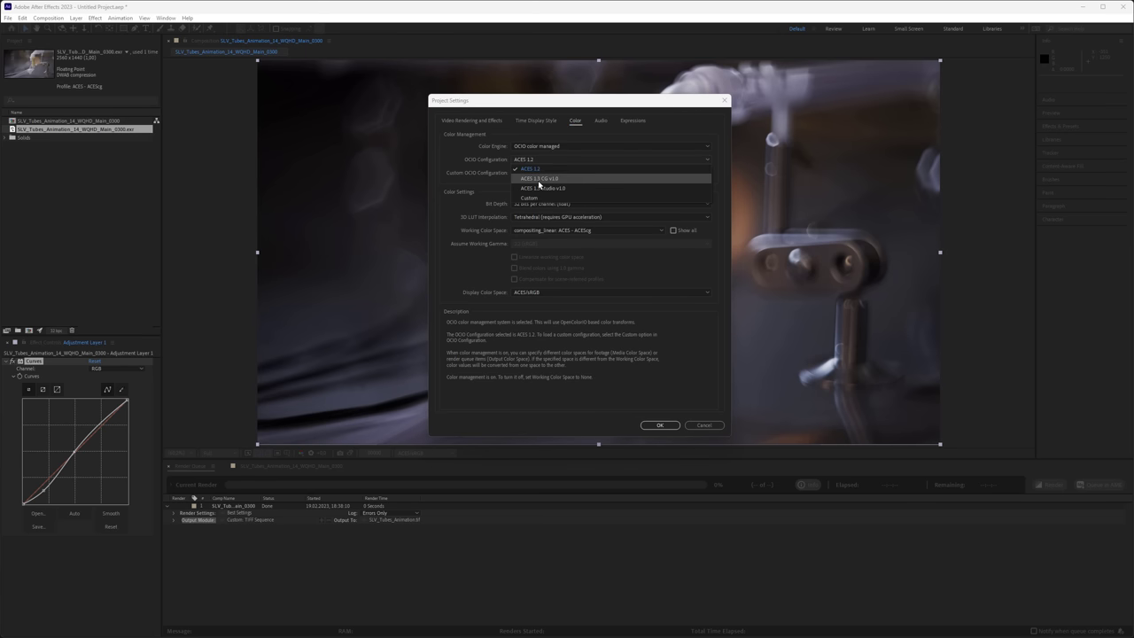
left_click(541, 180)
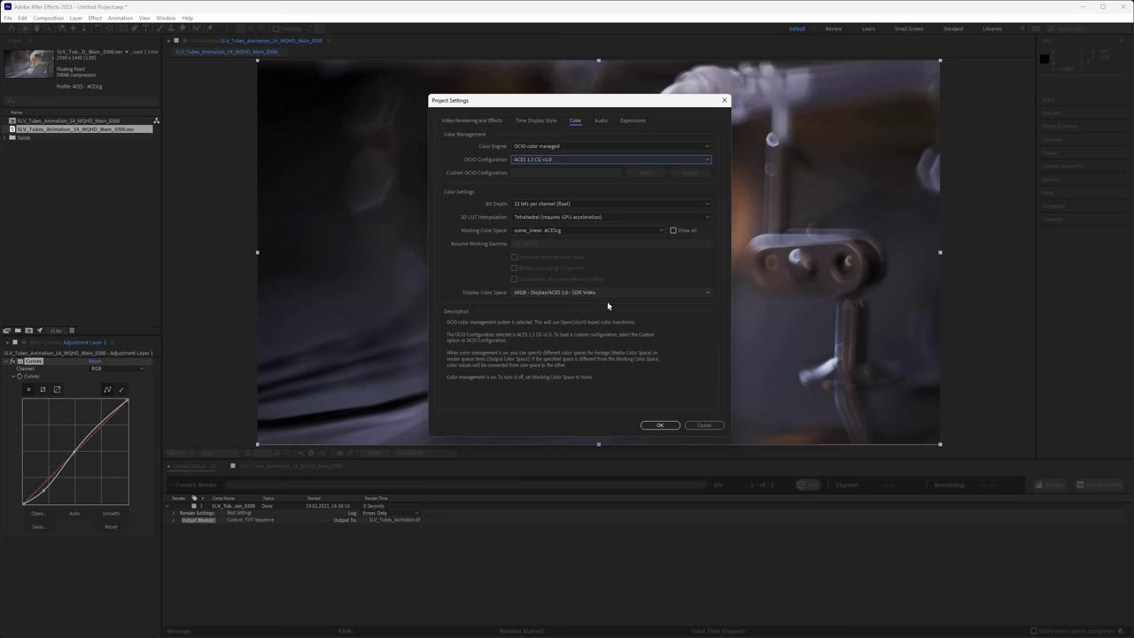
left_click(656, 426)
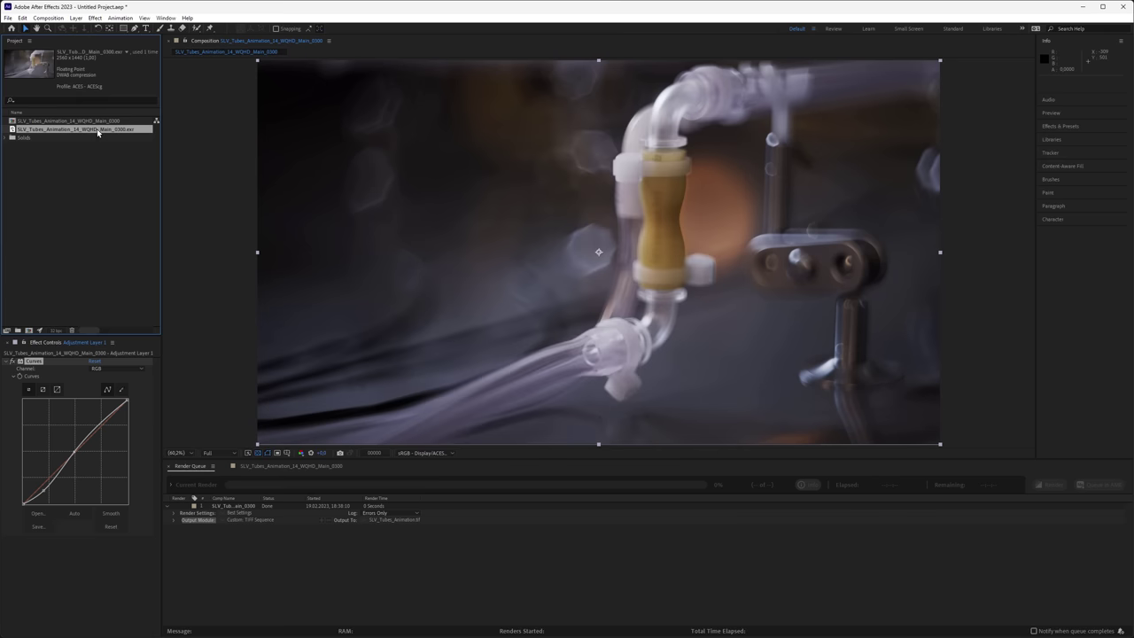
Confirm the EXR footage is interpreted as Working Color Space - ACEScg
right_click(63, 131)
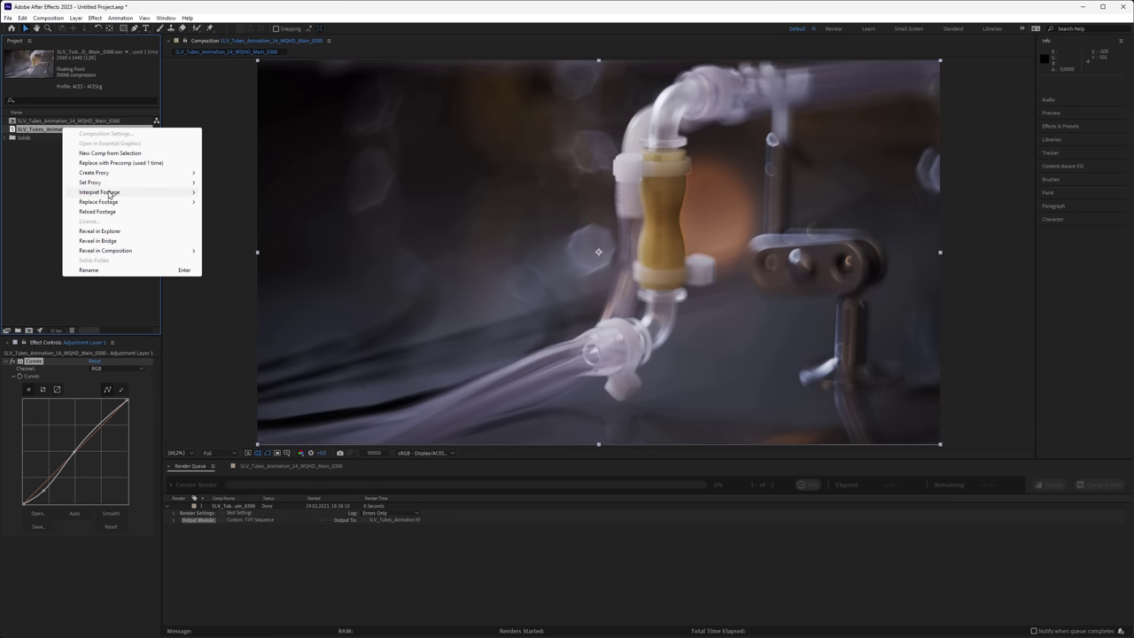
mouse_move(111, 193)
left_click(229, 194)
left_click(327, 164)
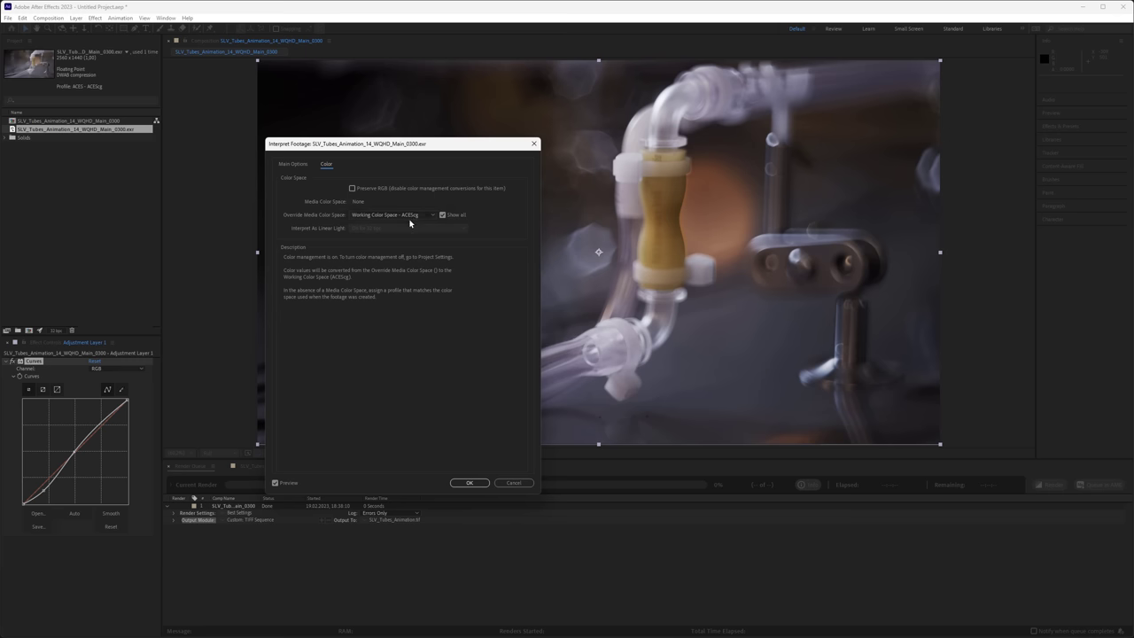
left_click(471, 482)
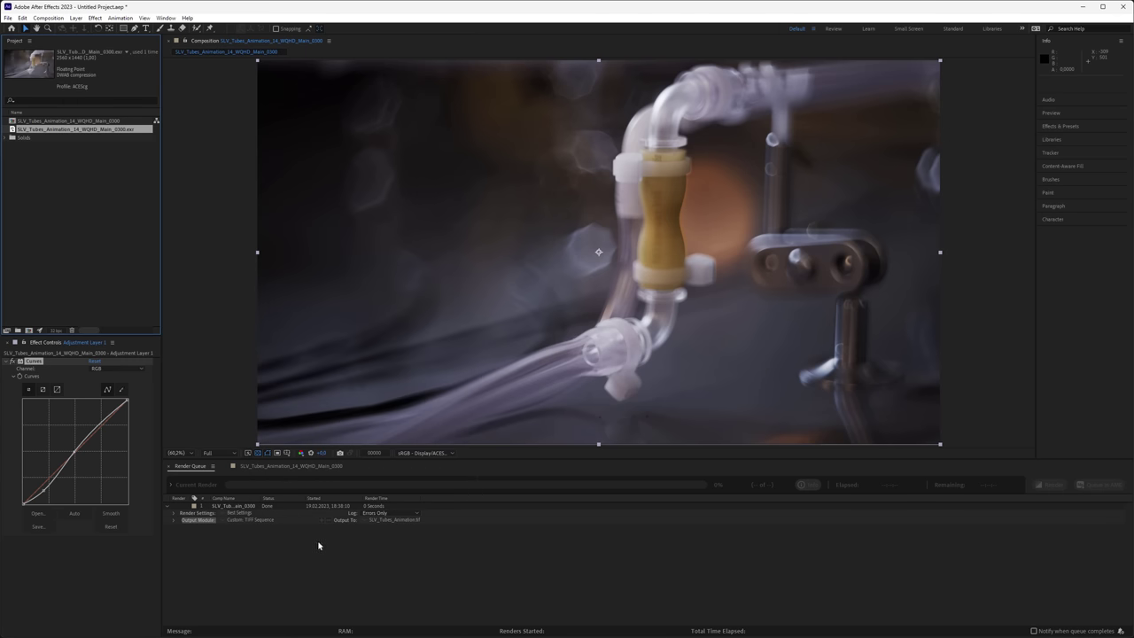
Queue the current composition frame again as a still file via Save Frame As
left_click(244, 318)
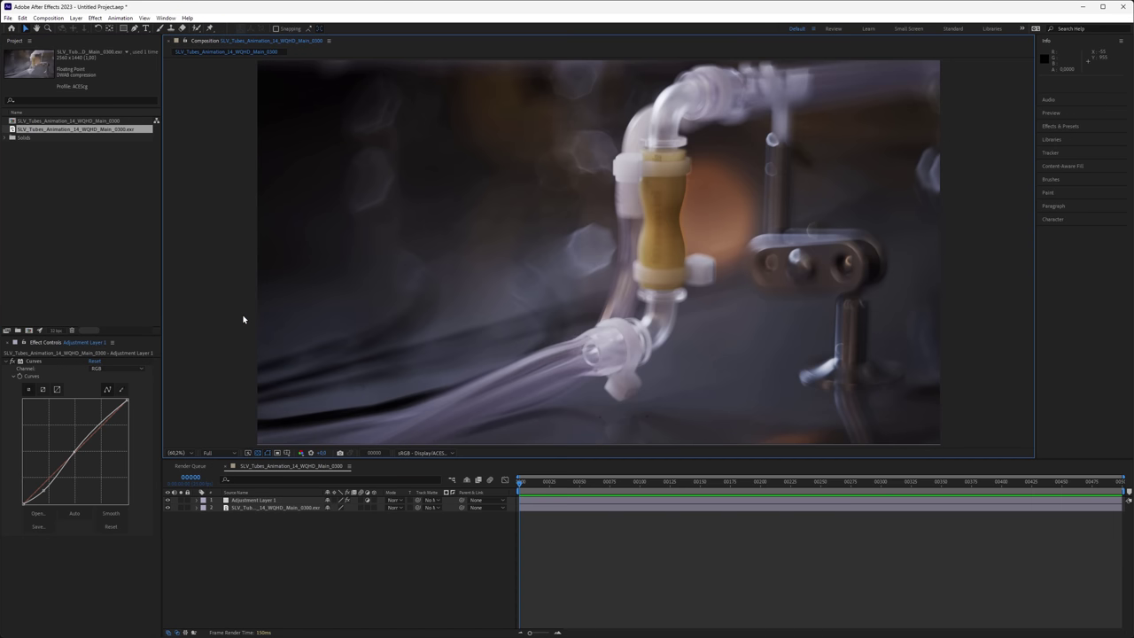
left_click(56, 18)
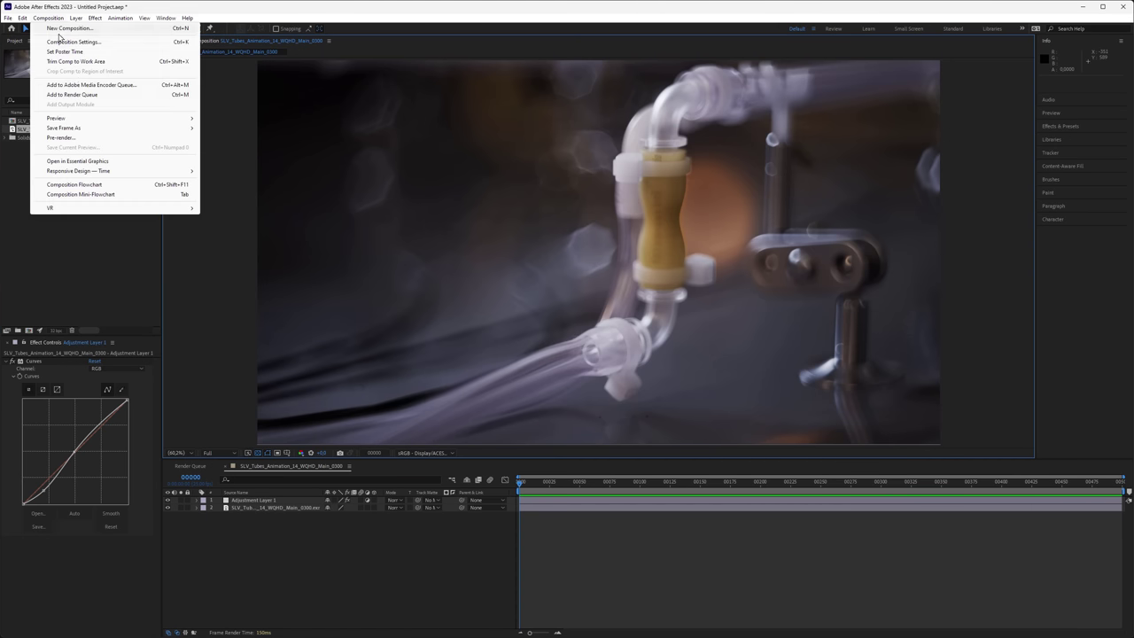
mouse_move(84, 128)
left_click(226, 128)
left_click(235, 541)
Show all colour spaces and set the still's output to sRGB - Display/ACES 1.0 - SDR Video
left_click(495, 349)
left_click(546, 389)
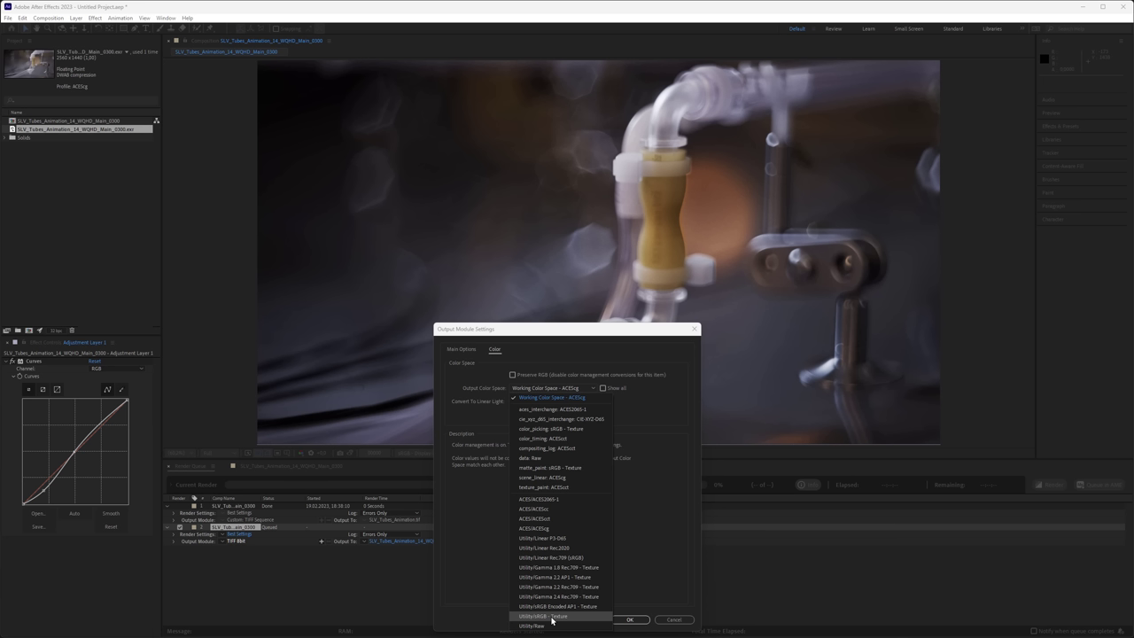
left_click(631, 408)
left_click(602, 387)
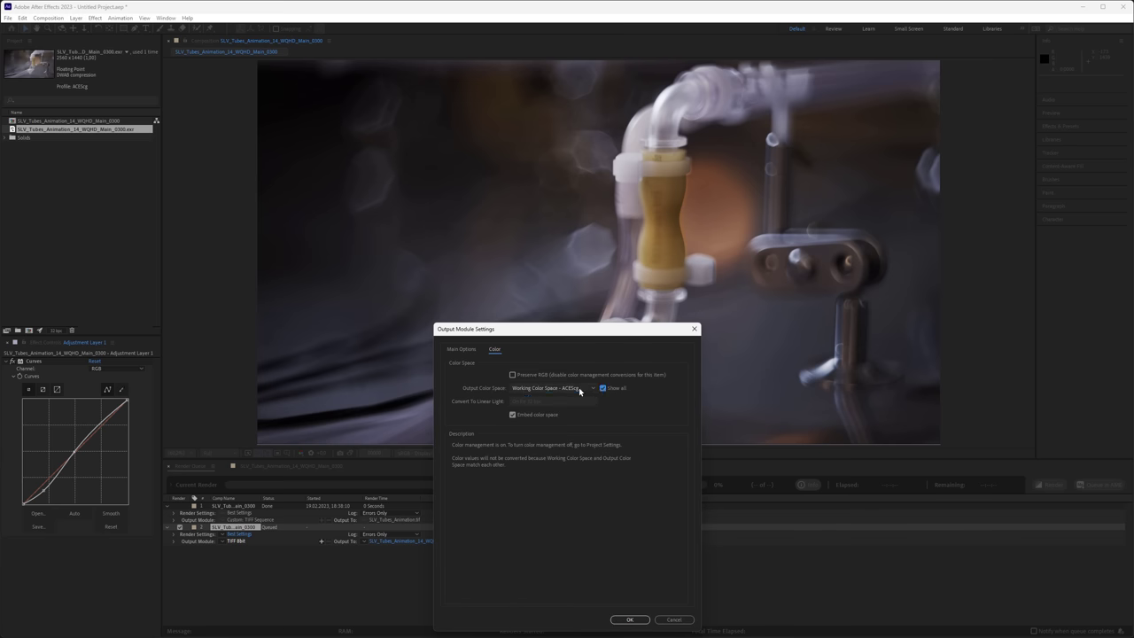
left_click(580, 390)
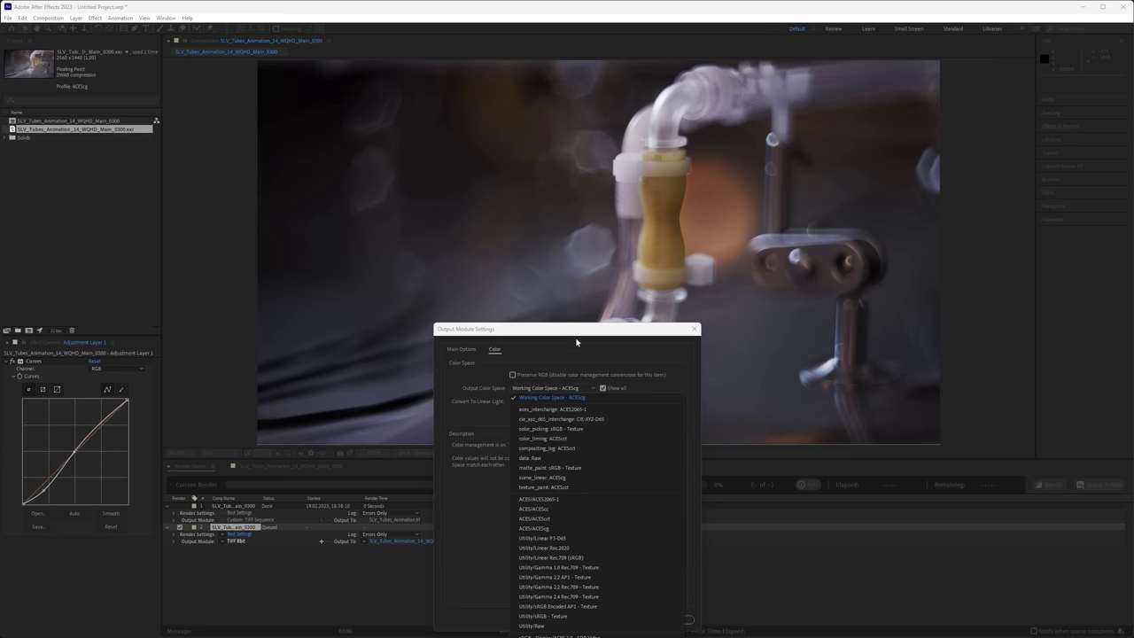
left_click(574, 329)
left_click_drag(564, 328, 568, 111)
left_click(563, 165)
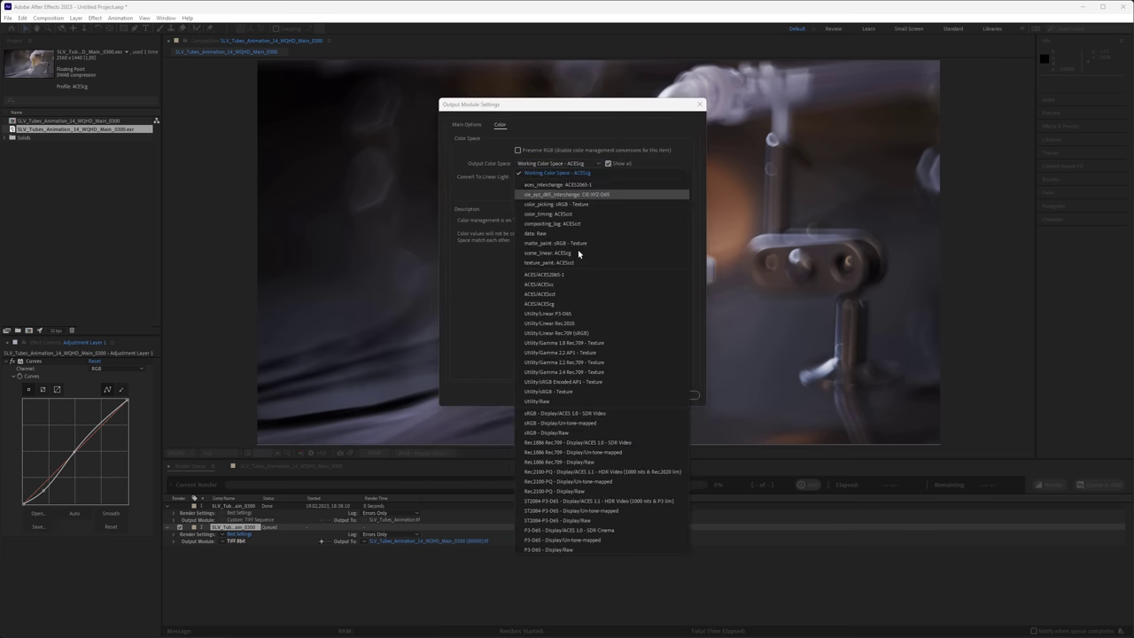
left_click(590, 414)
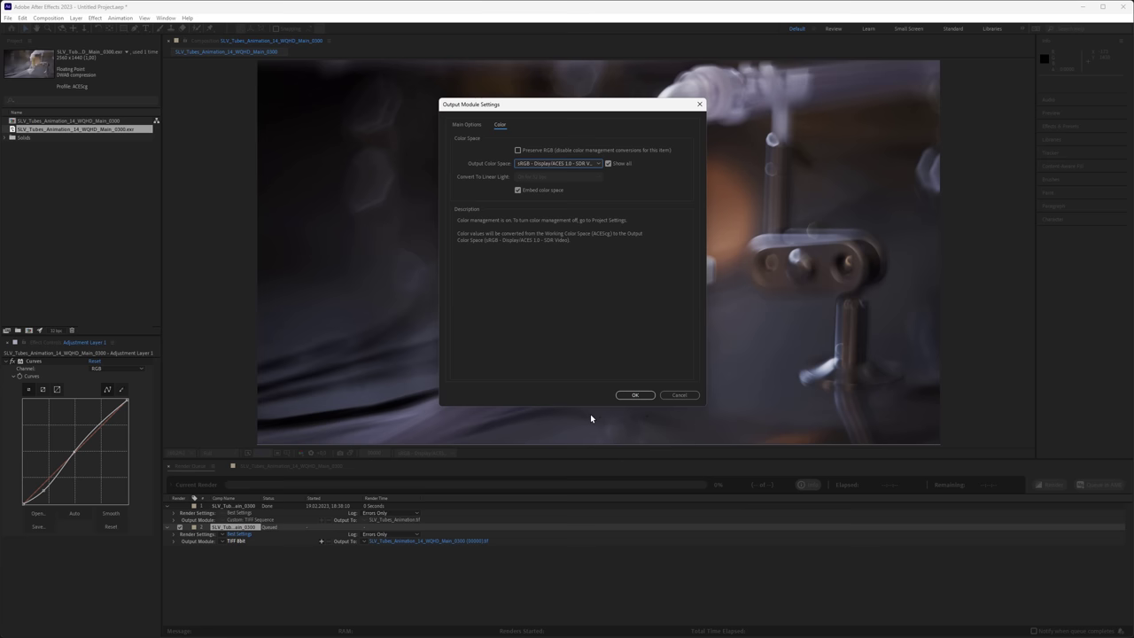
Close the output settings and reposition the Windows Photos viewer showing SLV_Tubes_Animation.tif
left_click(679, 396)
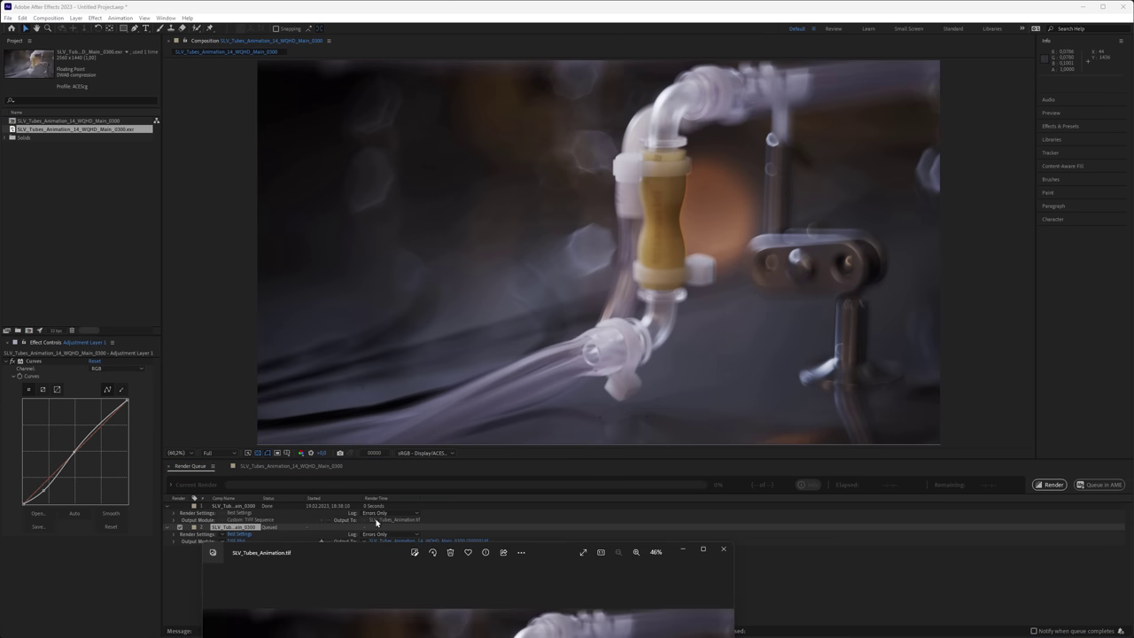
left_click_drag(360, 544, 813, 420)
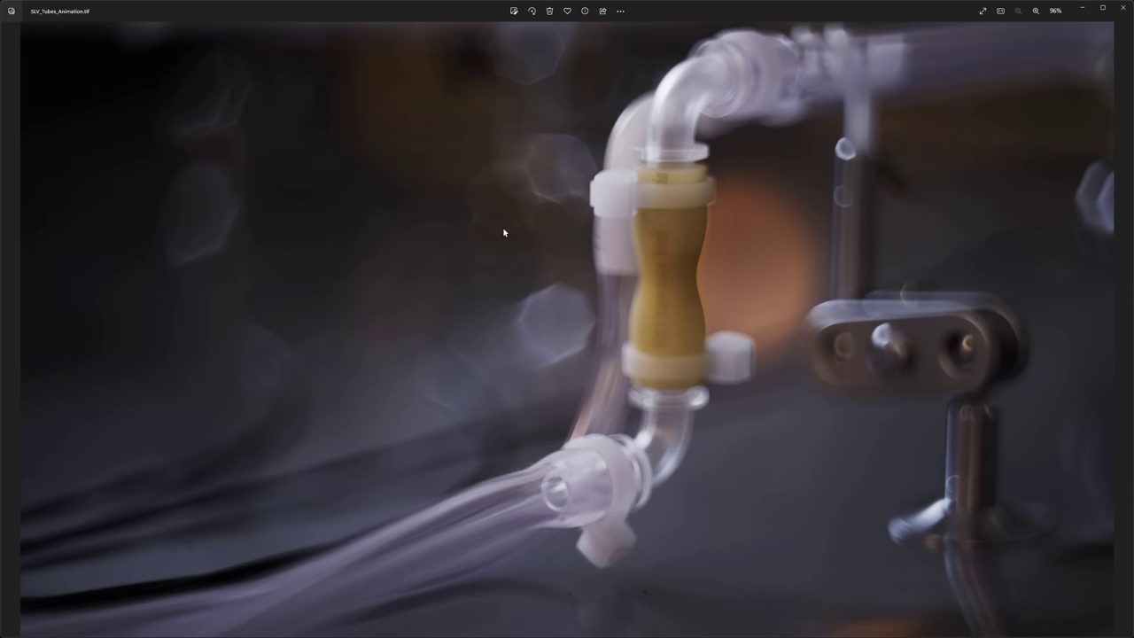
left_click_drag(658, 10, 522, 423)
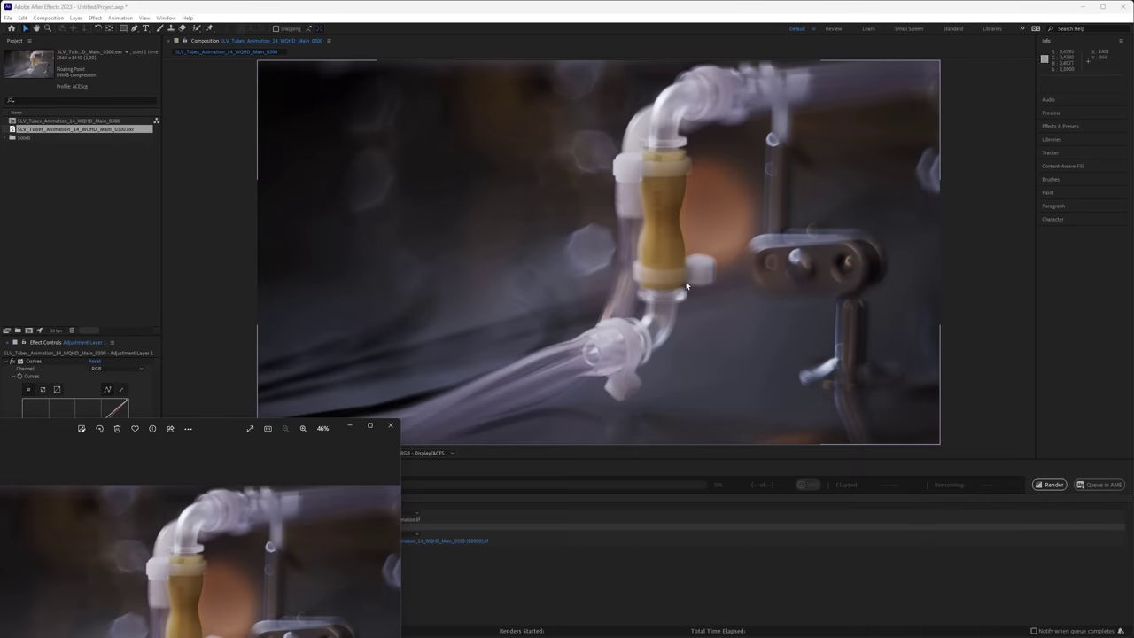